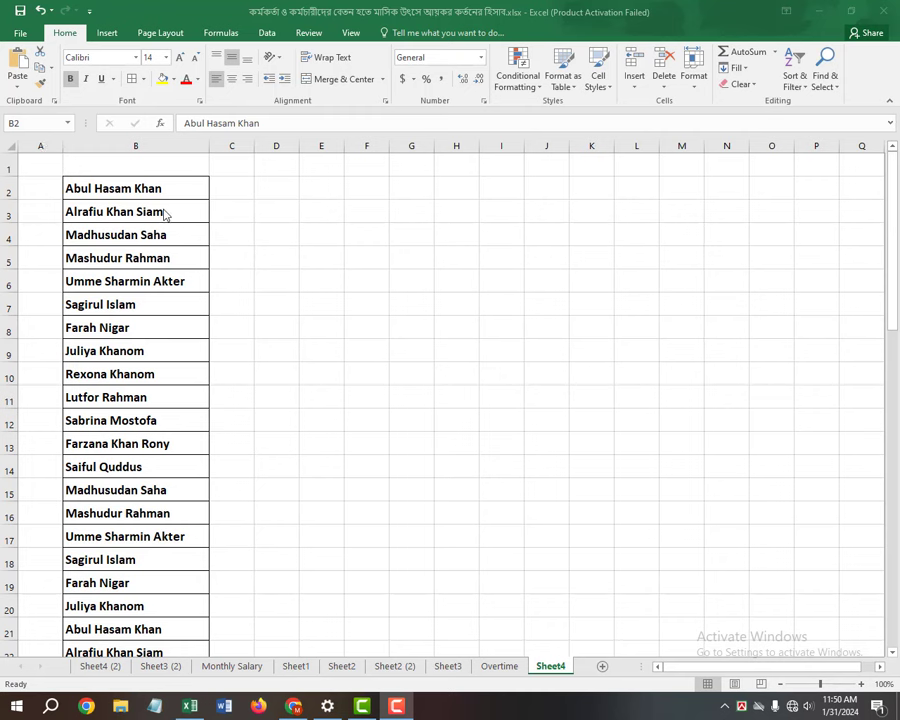
drag(168, 191, 150, 652)
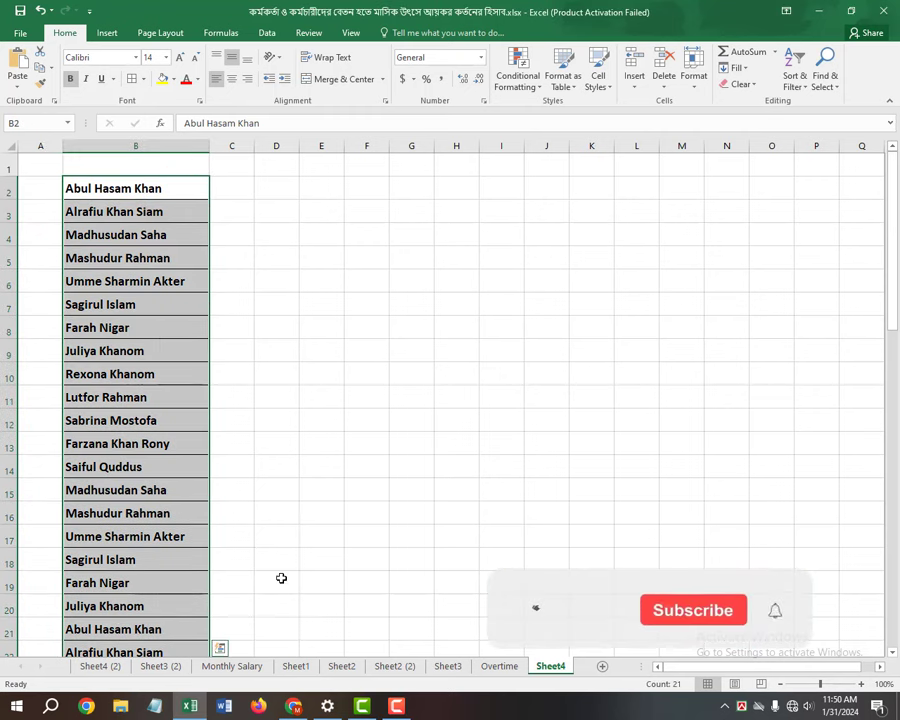
click(326, 243)
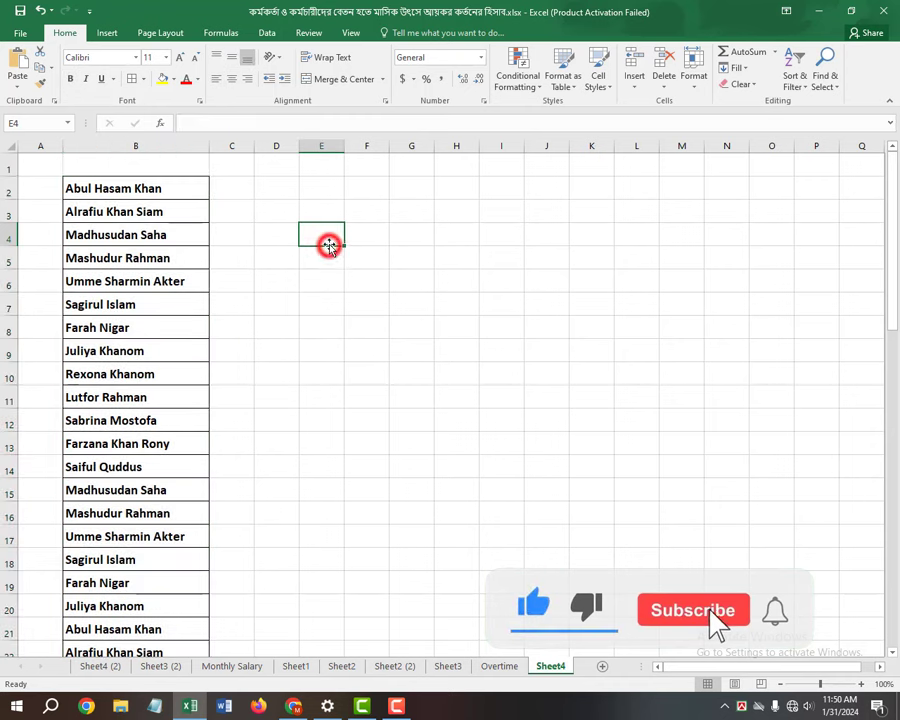
click(135, 192)
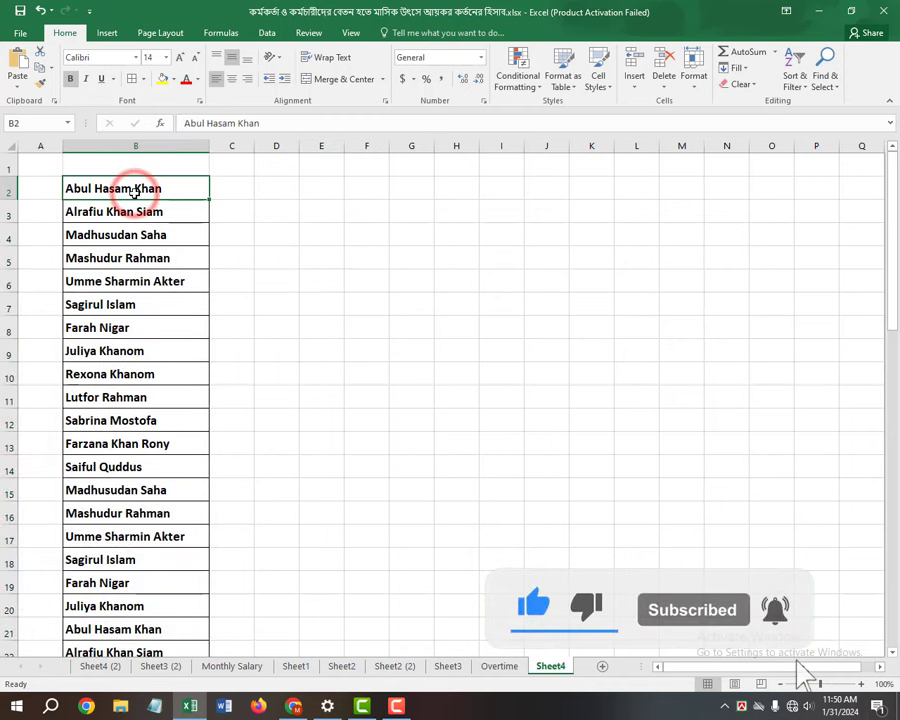
key(ctrl+c)
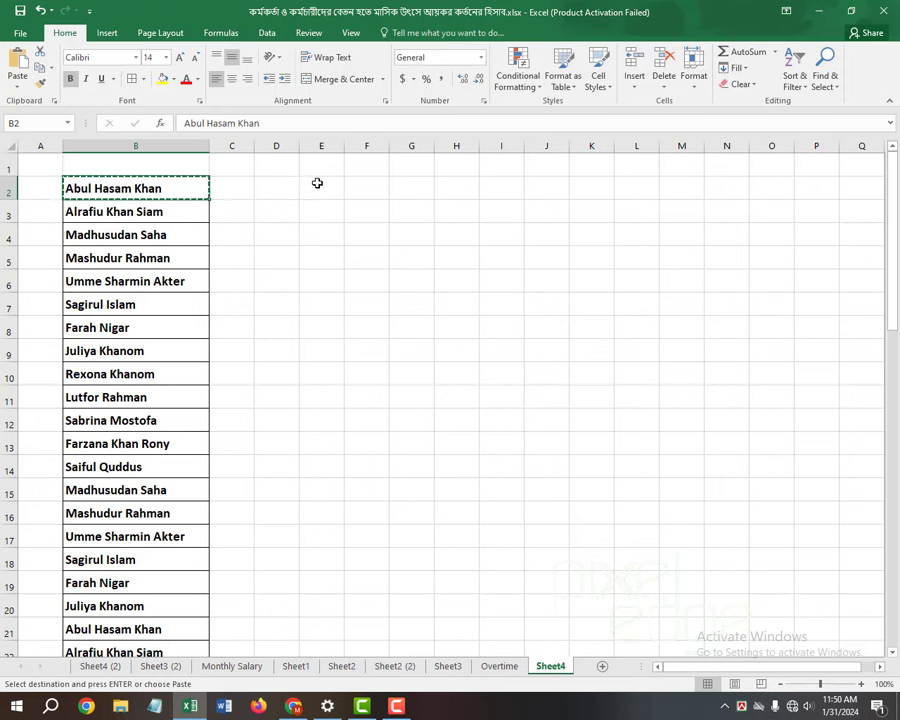
Step: Widen column D and paste the copied name into D2
drag(298, 150, 365, 150)
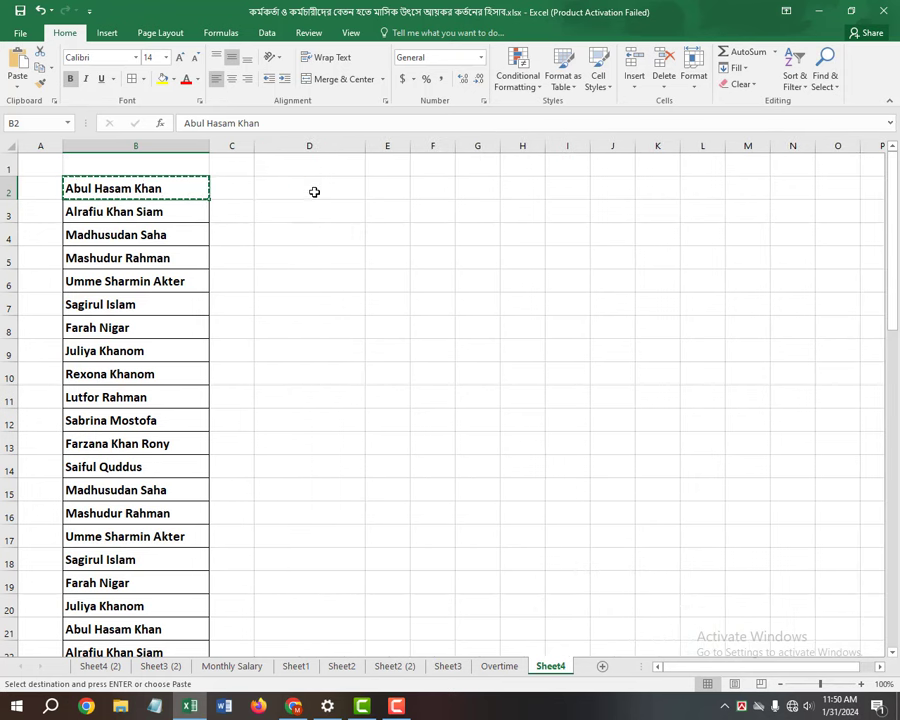
click(314, 192)
key(ctrl+v)
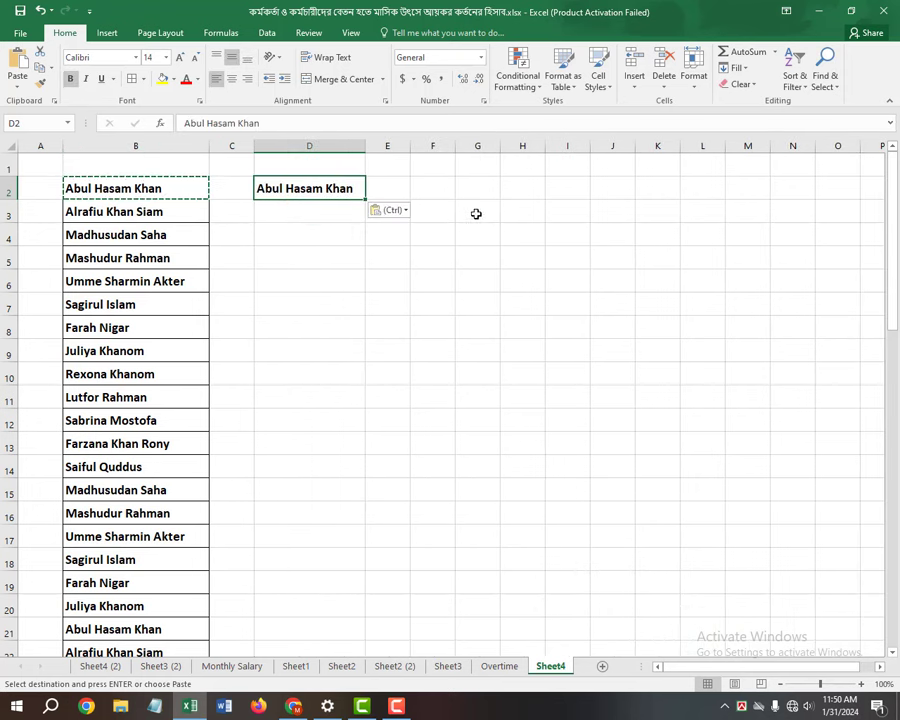
click(478, 212)
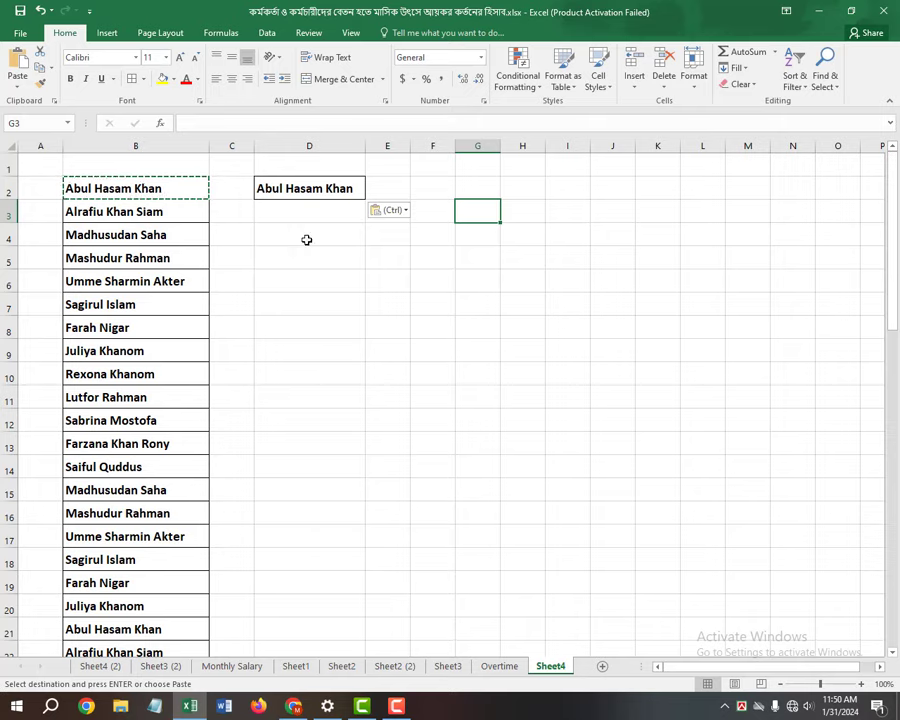
click(300, 187)
double_click(298, 188)
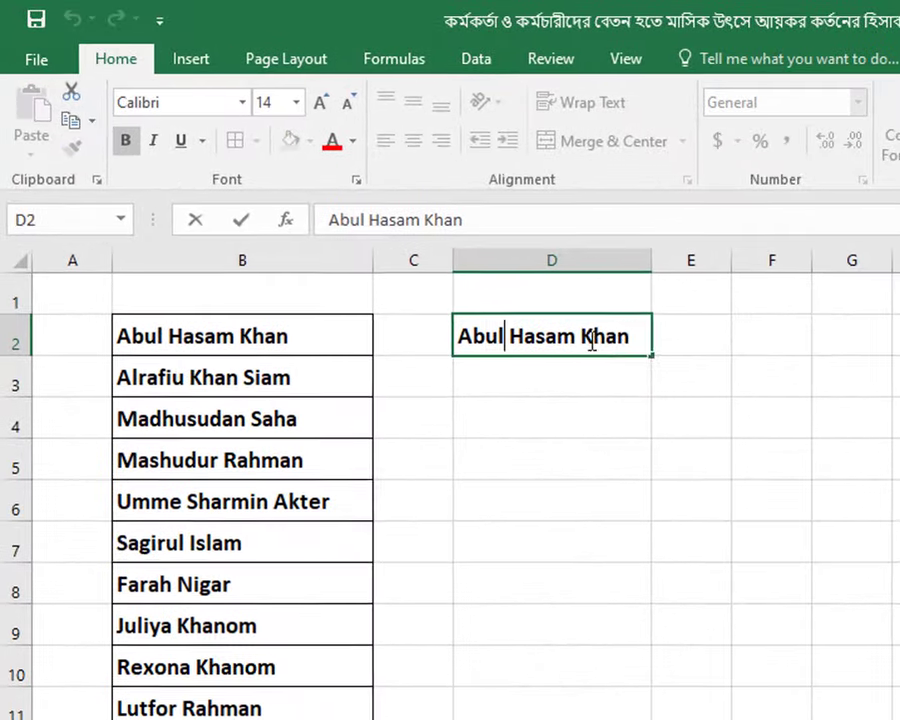
drag(506, 335, 450, 337)
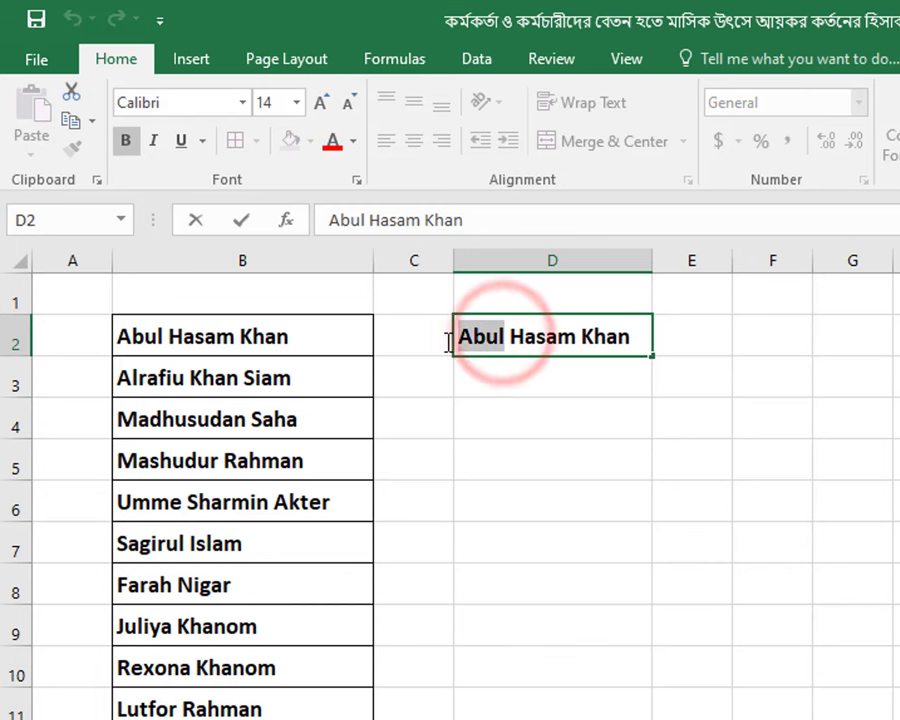
key(BackSpace)
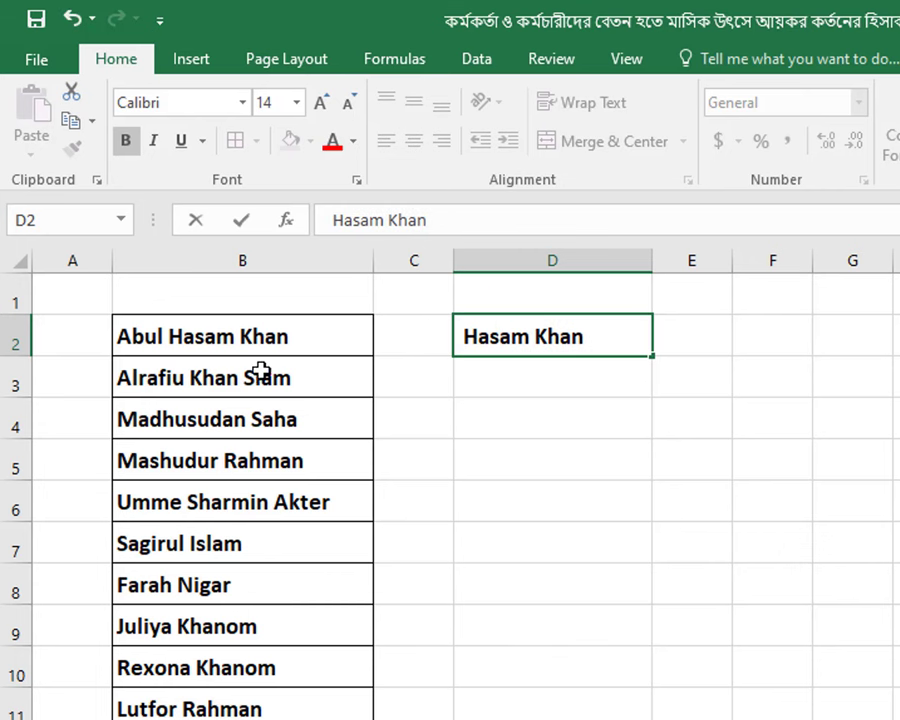
click(670, 487)
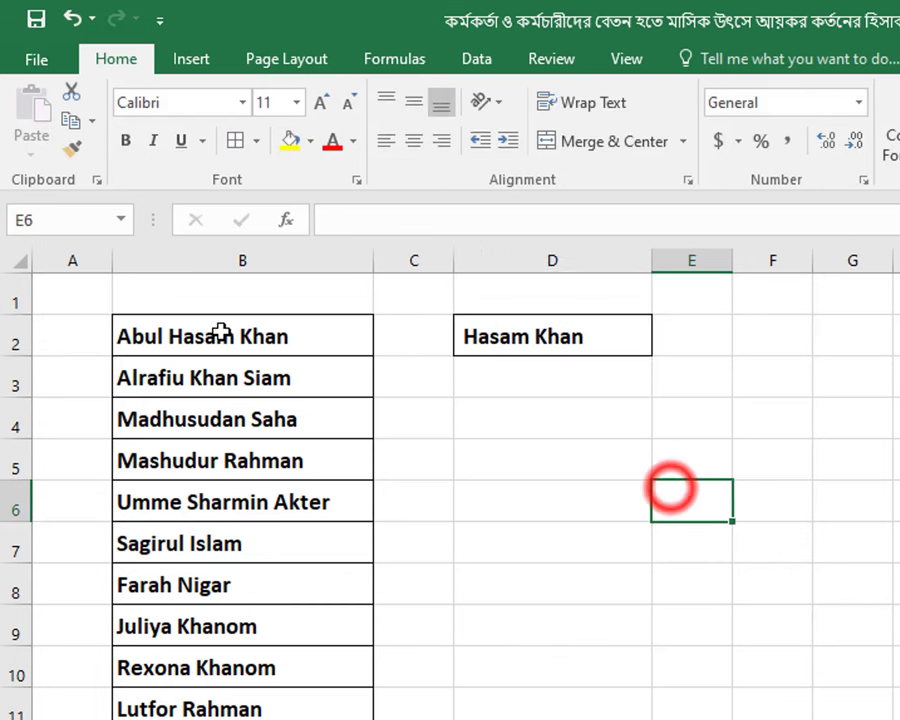
click(518, 336)
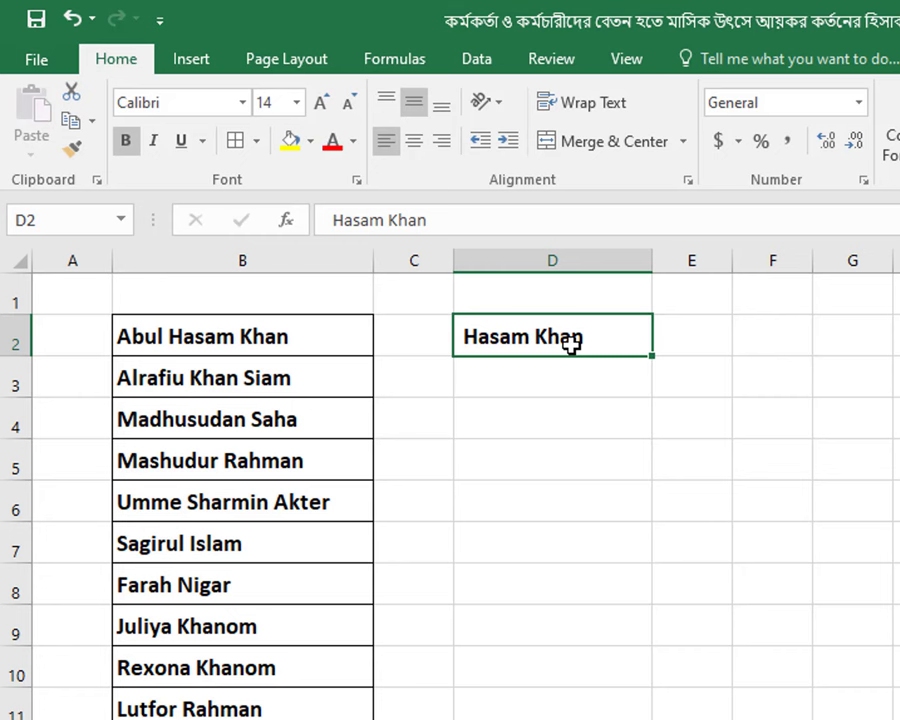
click(699, 696)
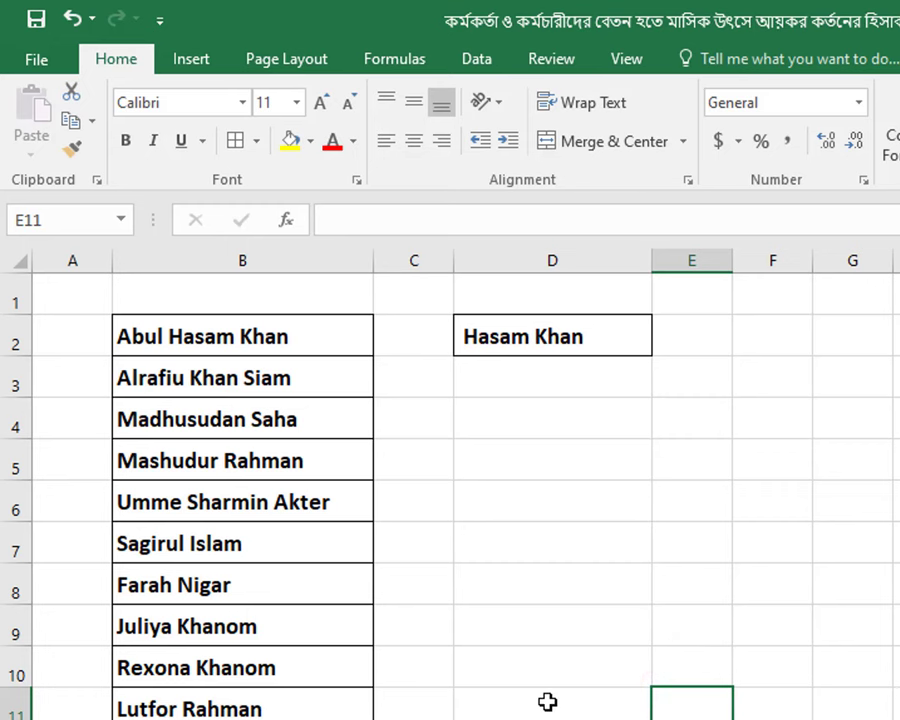
click(241, 323)
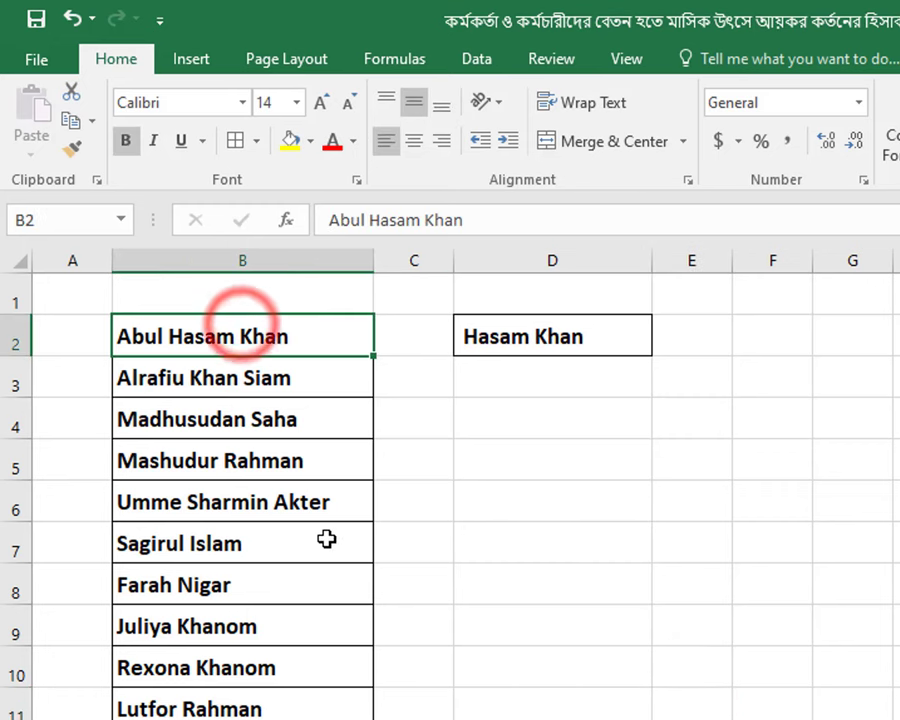
scroll(327, 539, down, 3)
scroll(327, 539, down, 5)
scroll(327, 539, down, 4)
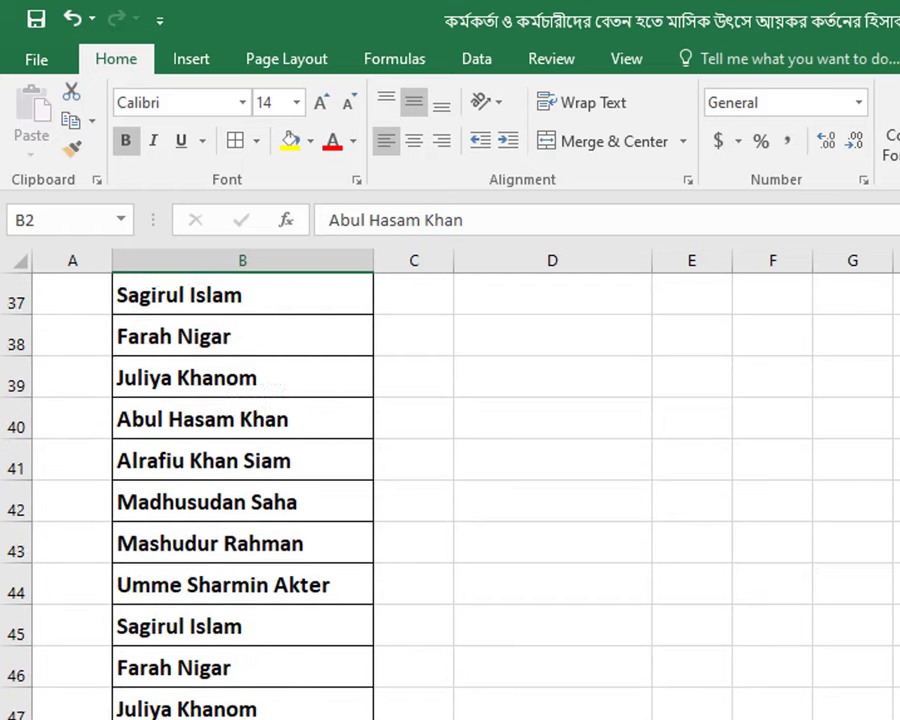
scroll(327, 539, up, 1)
scroll(327, 539, up, 11)
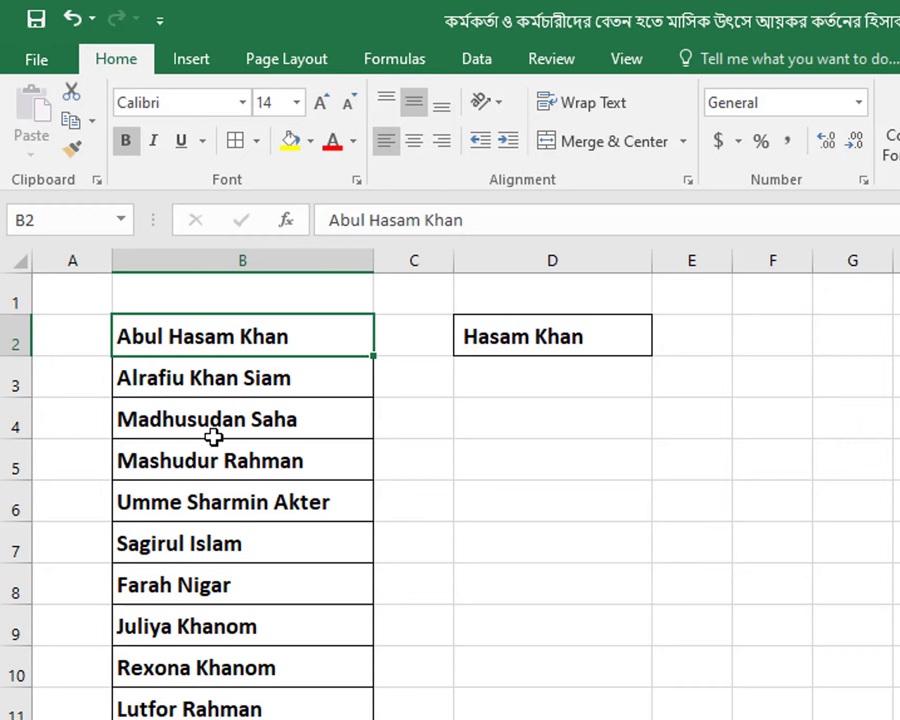
click(205, 424)
click(181, 466)
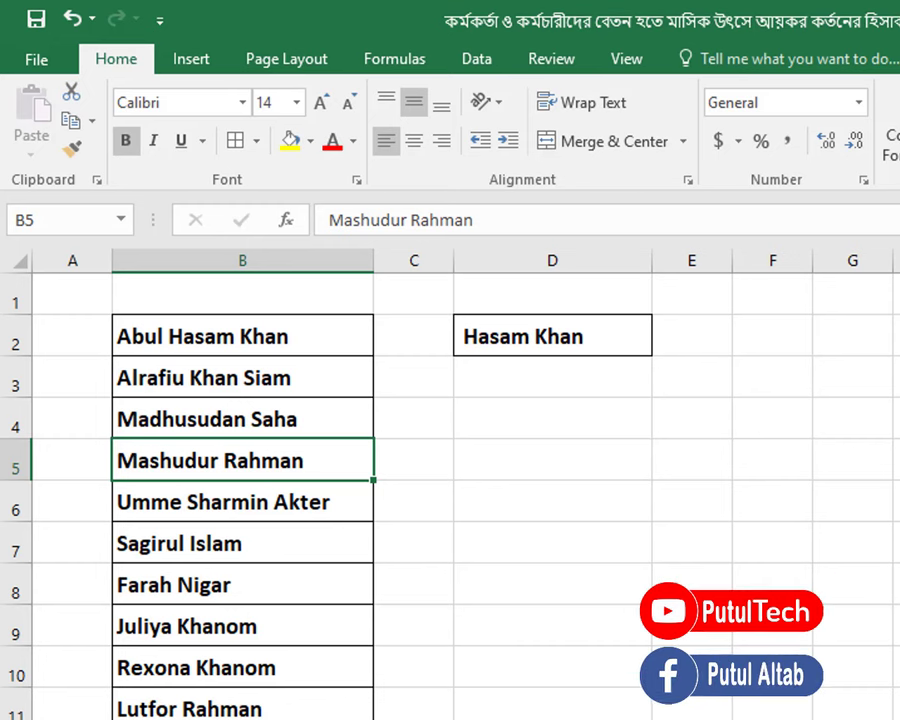
Step: Undo the removal of 'Abul' so D2 holds the full name again
click(450, 465)
click(549, 340)
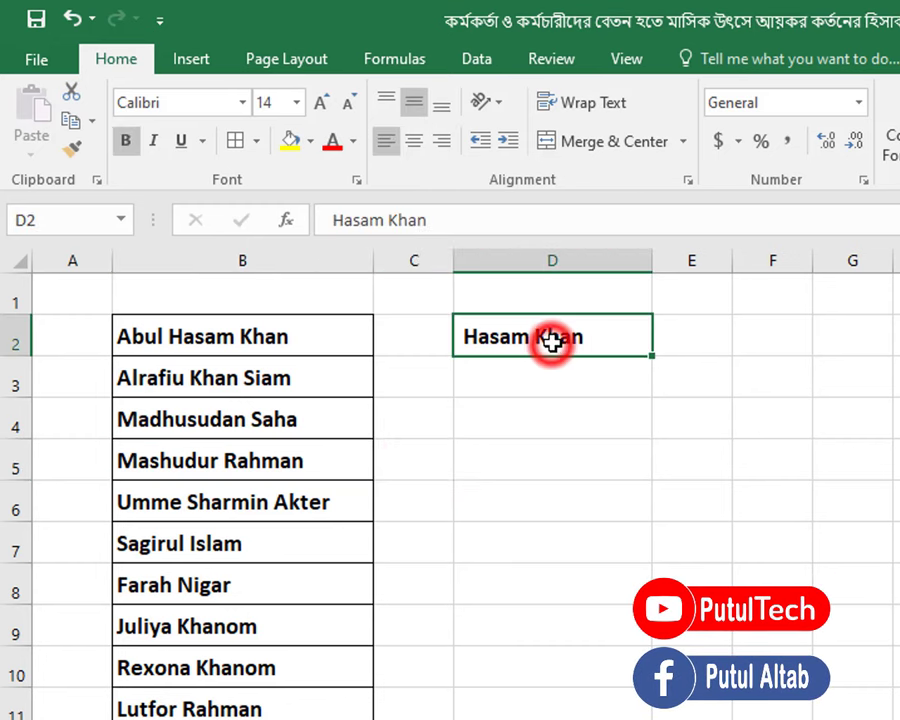
key(ctrl+z)
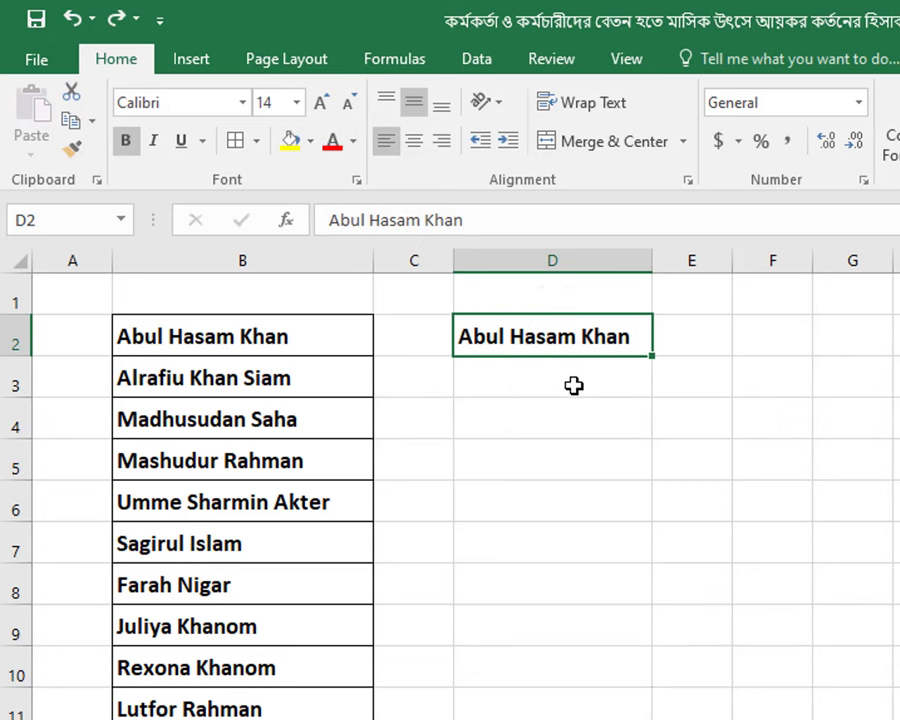
click(572, 380)
click(124, 333)
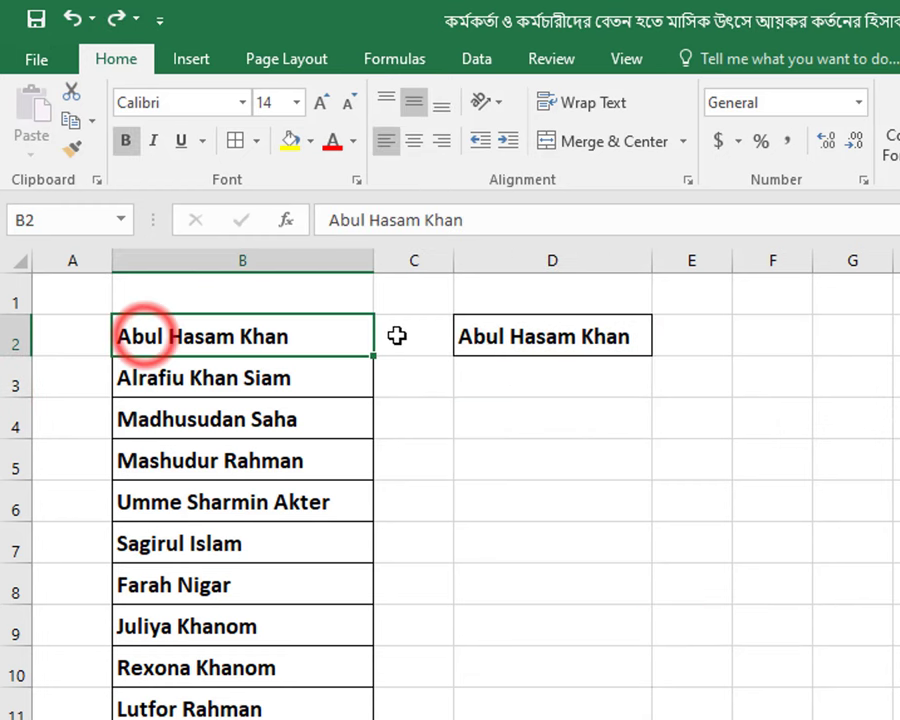
double_click(510, 339)
drag(510, 339, 418, 334)
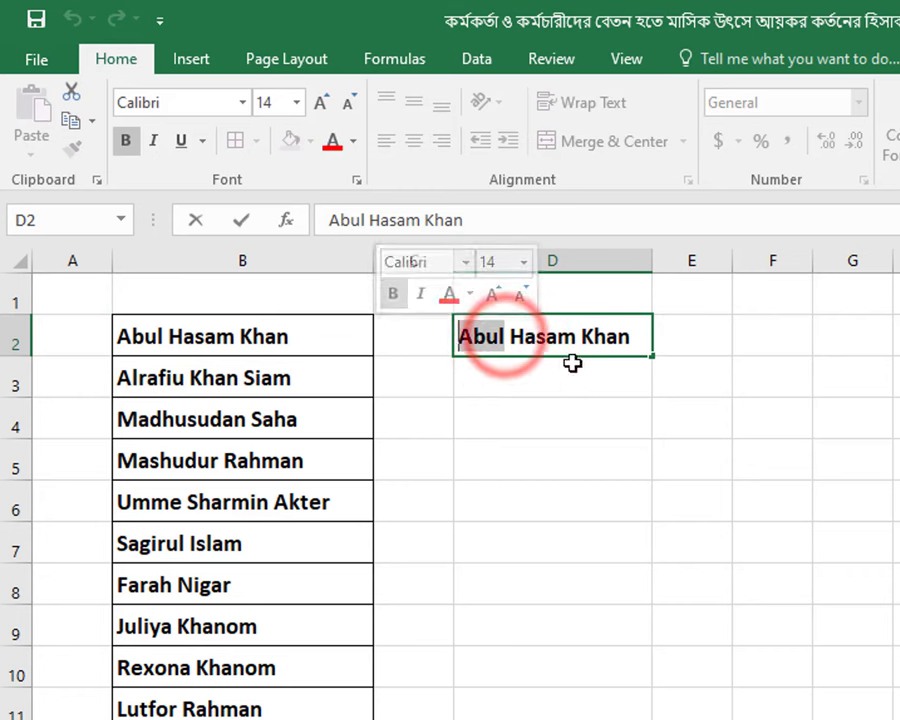
key(BackSpace)
drag(533, 336, 655, 337)
key(BackSpace)
click(713, 358)
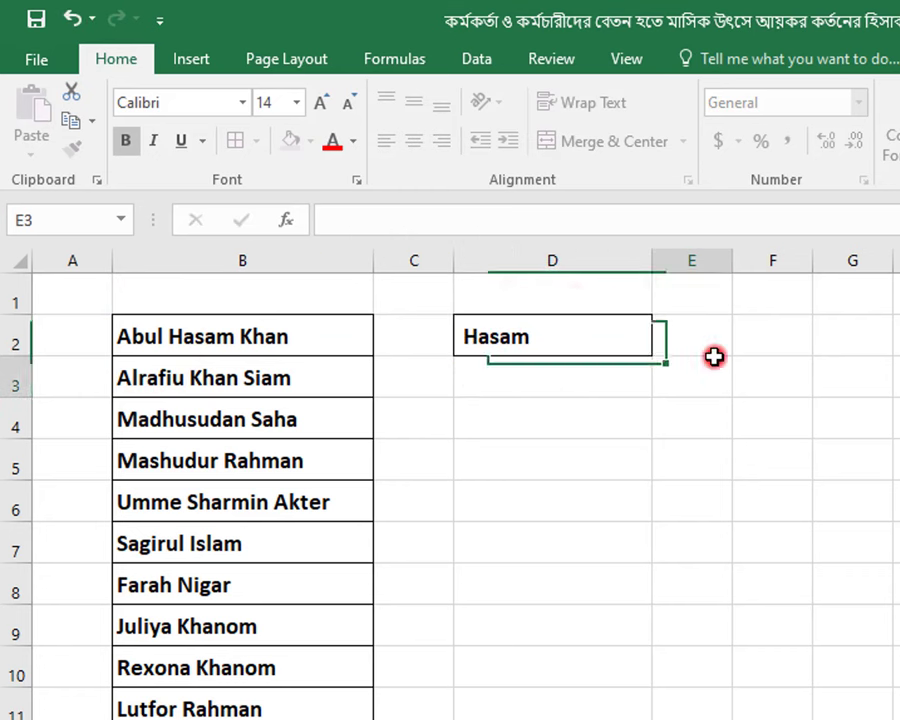
click(361, 333)
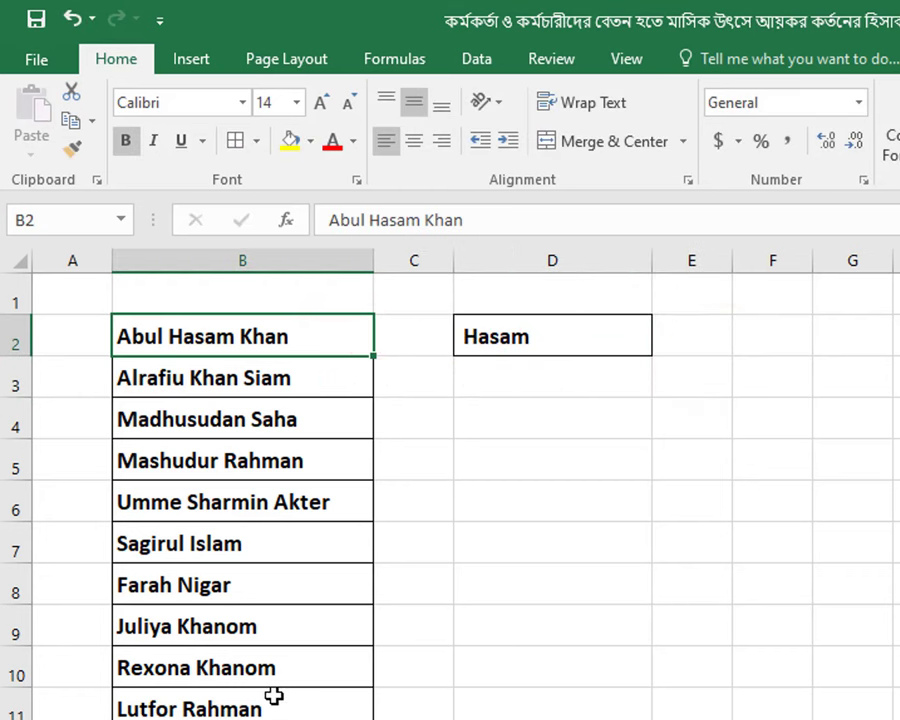
scroll(275, 690, down, 3)
scroll(281, 688, down, 2)
scroll(283, 688, down, 1)
scroll(283, 686, down, 2)
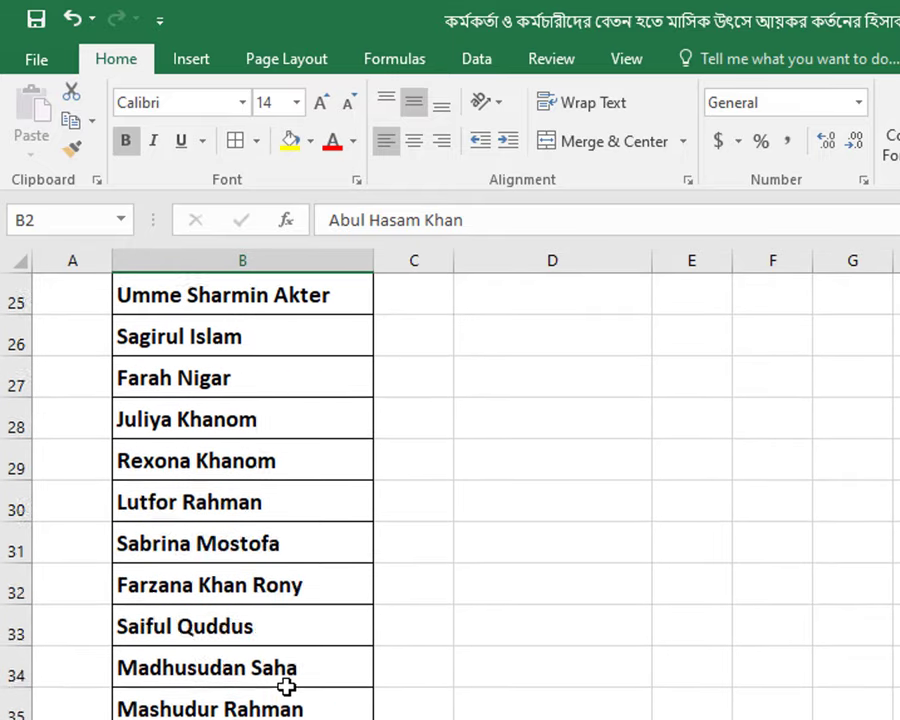
scroll(283, 686, up, 4)
scroll(478, 679, up, 4)
click(597, 408)
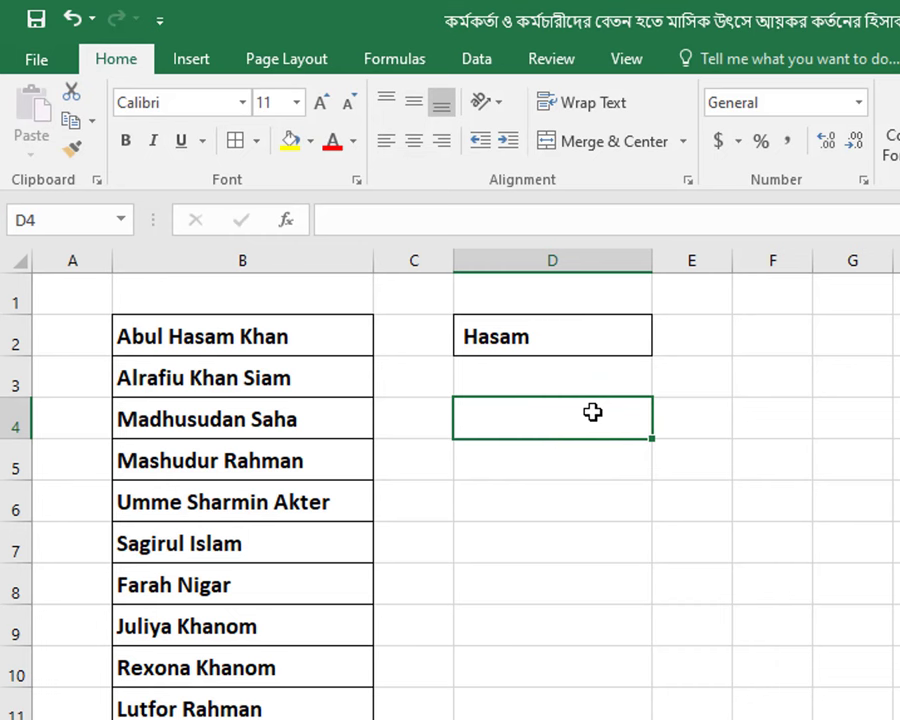
key(ctrl+z)
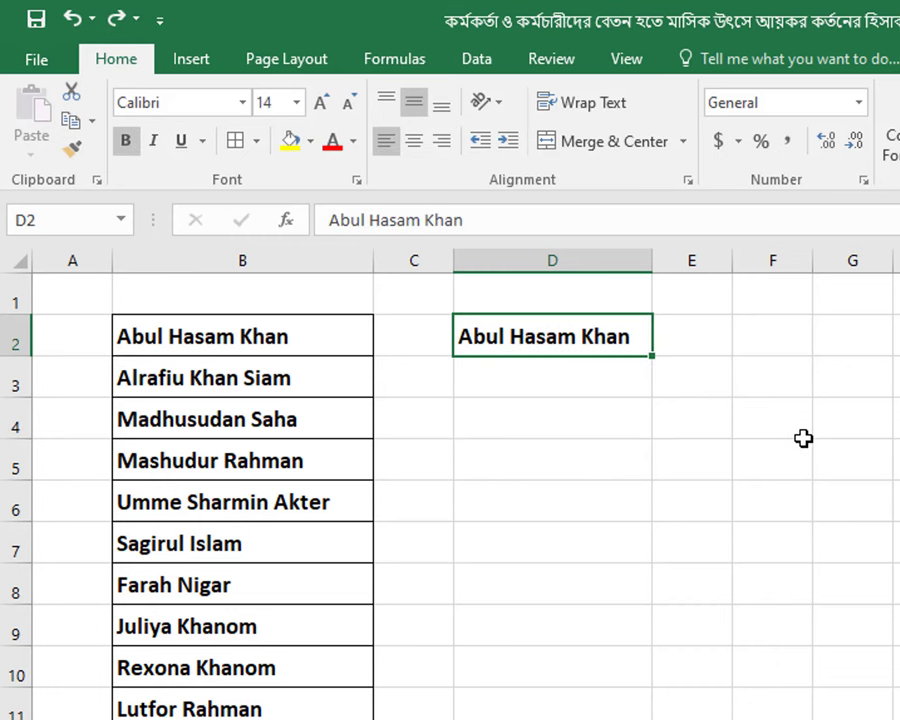
Step: Examine the names in B3 and B2 by highlighting their words, leaving them unchanged
click(597, 334)
click(278, 337)
click(289, 390)
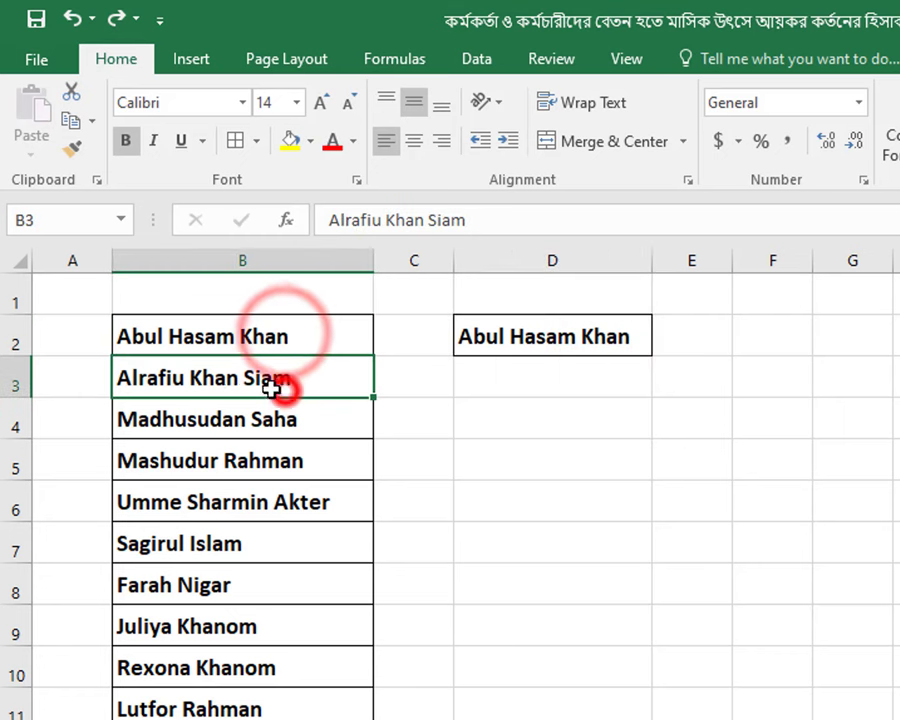
double_click(191, 377)
click(237, 378)
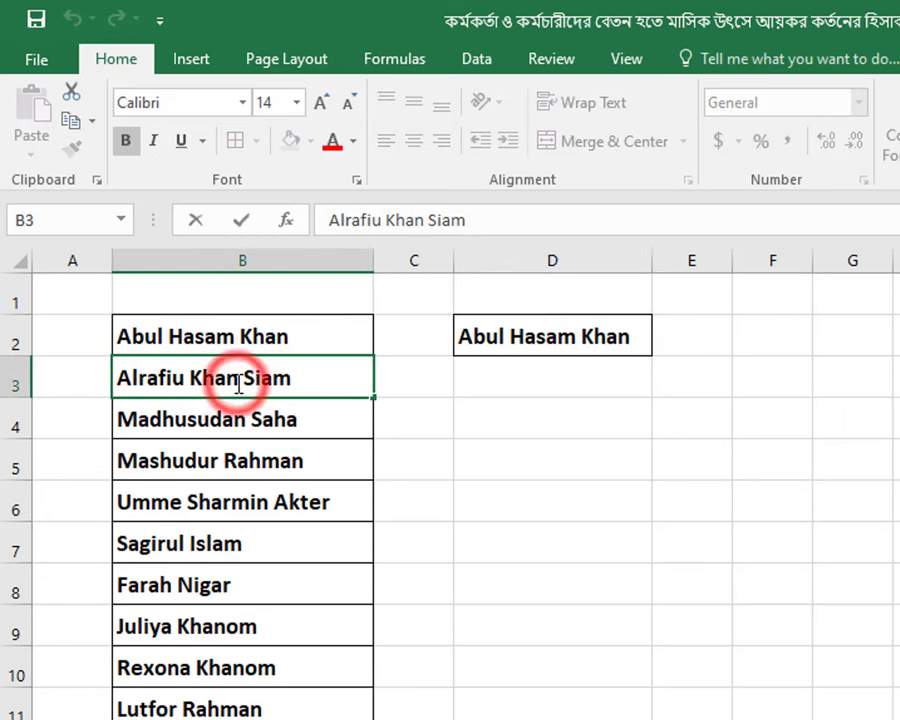
drag(236, 376, 320, 374)
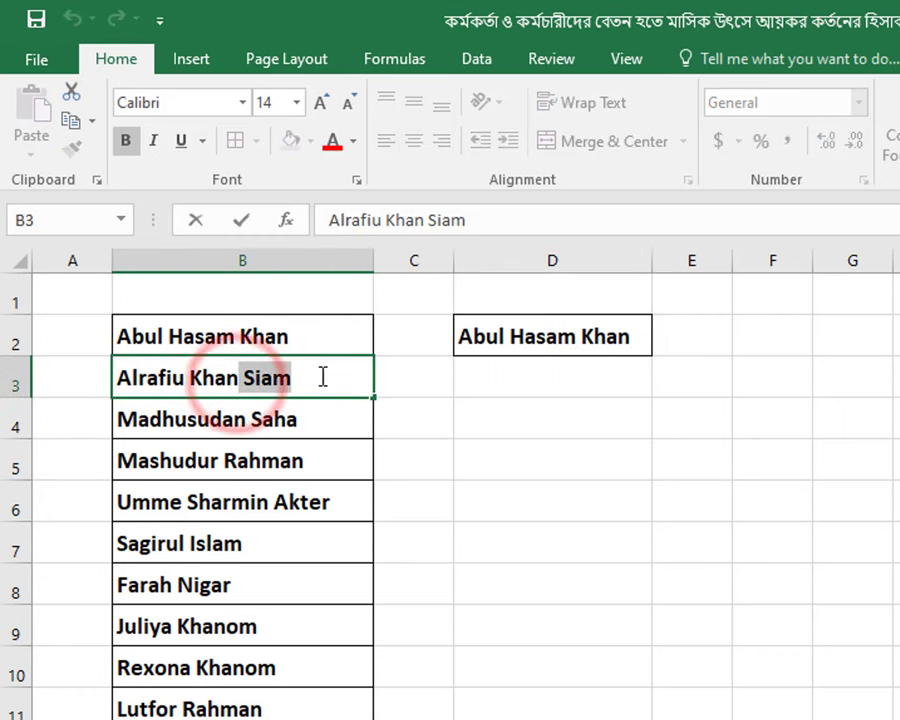
click(237, 383)
drag(238, 380, 20, 383)
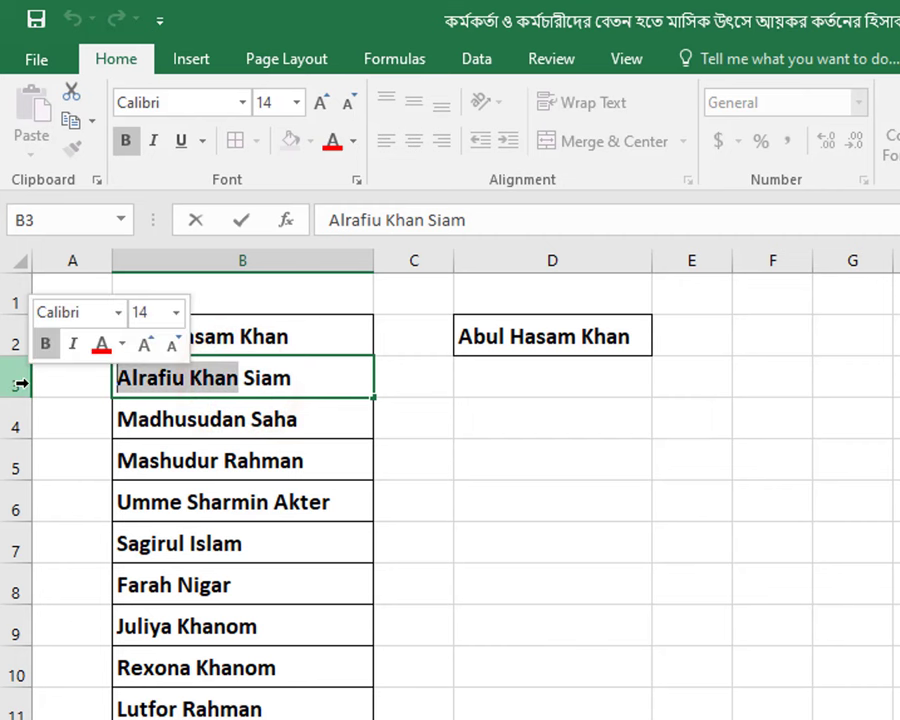
click(296, 359)
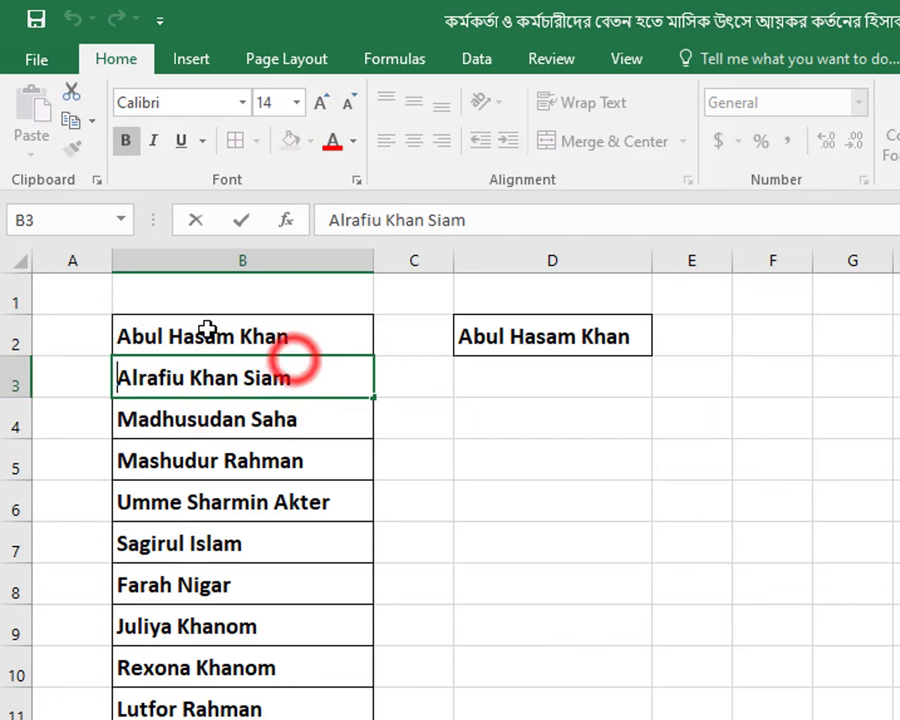
click(207, 331)
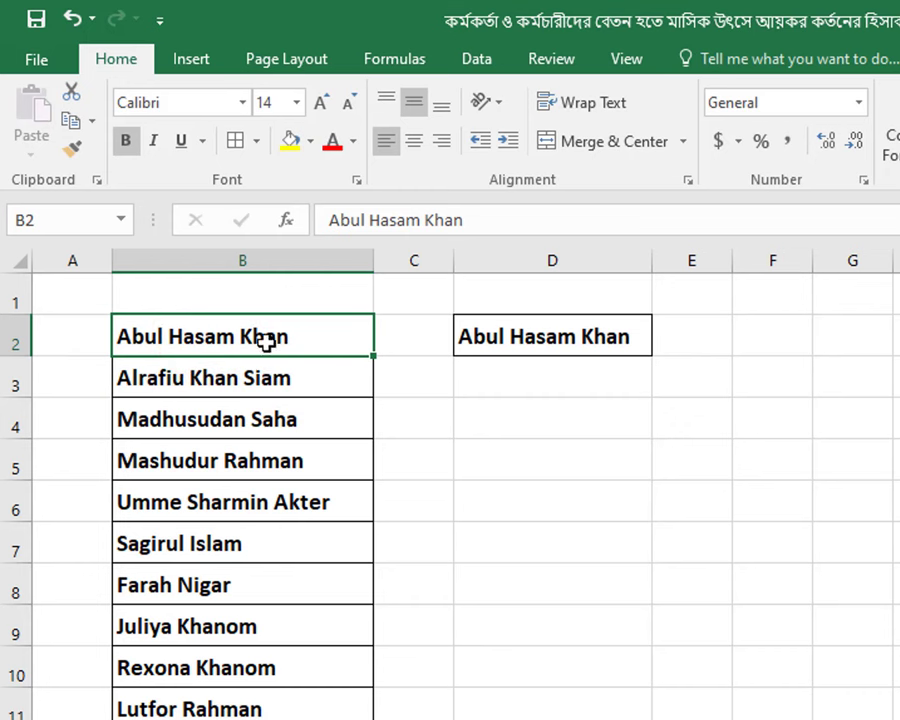
double_click(218, 334)
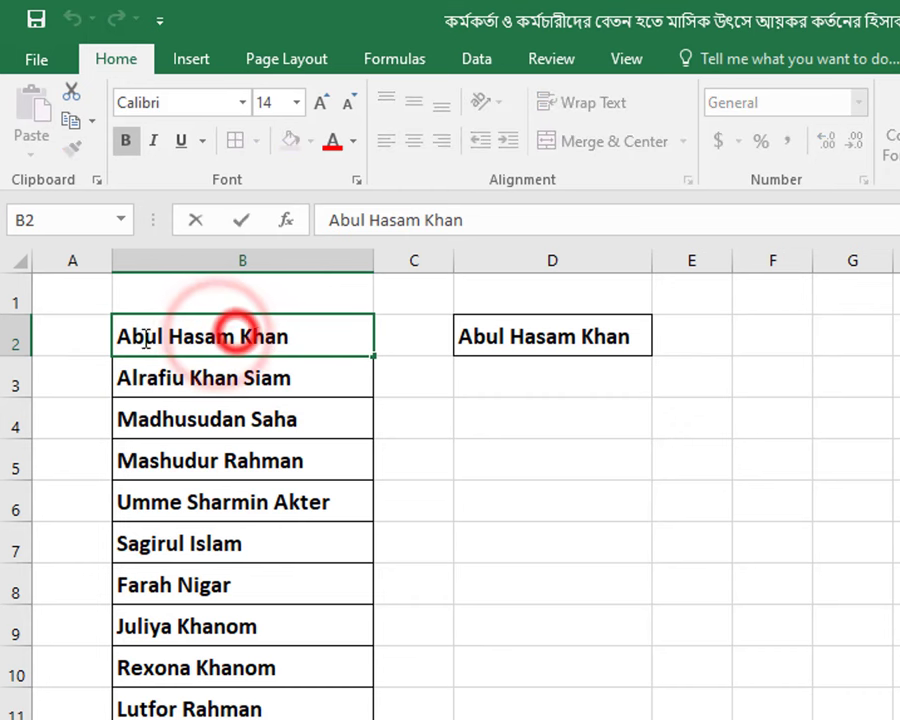
mouse_move(236, 336)
mouse_down()
mouse_move(22, 356)
mouse_move(289, 337)
mouse_up()
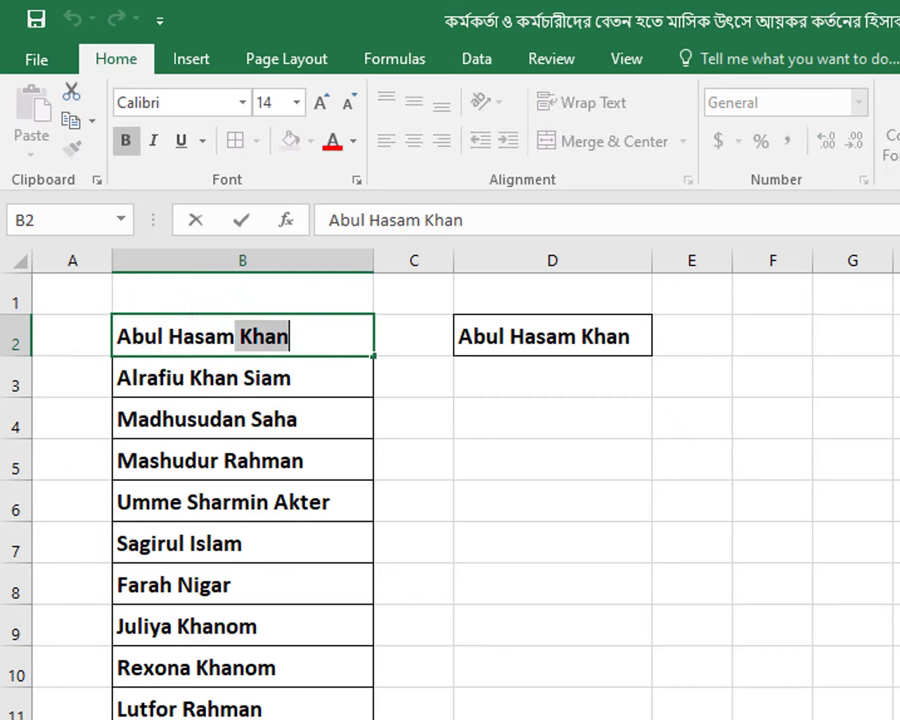
click(413, 406)
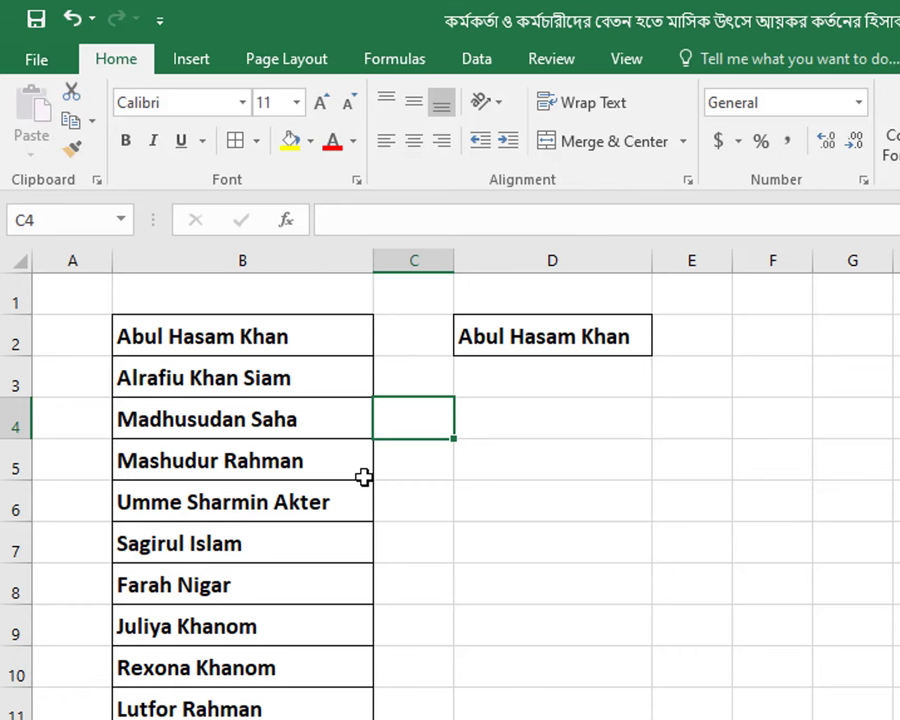
Step: Delete column D with its copied name, then select the names from B2 downward
click(620, 476)
click(516, 259)
right_click(518, 261)
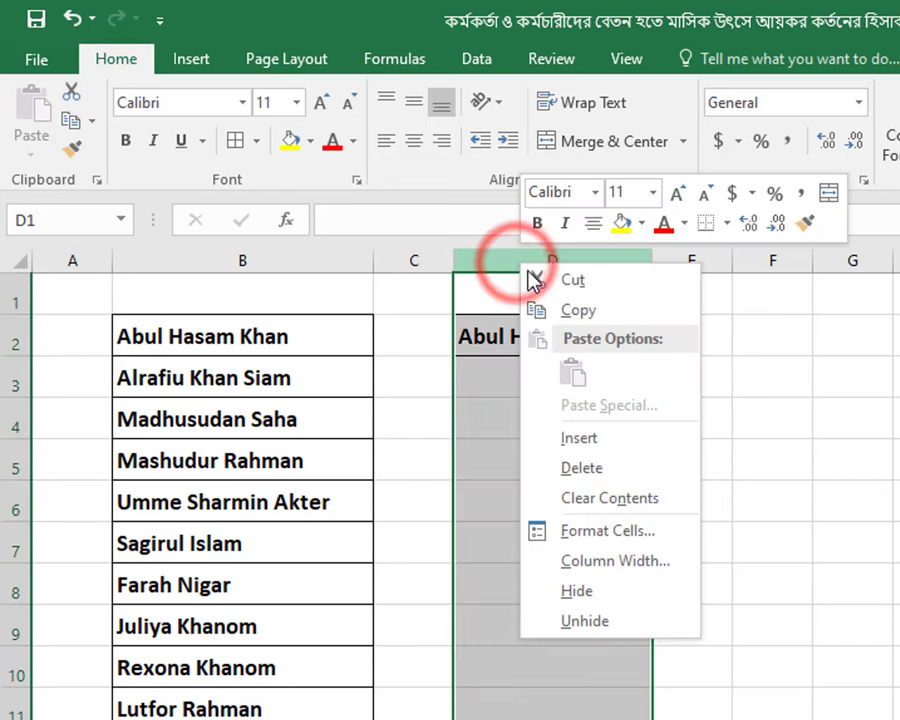
click(640, 468)
click(767, 508)
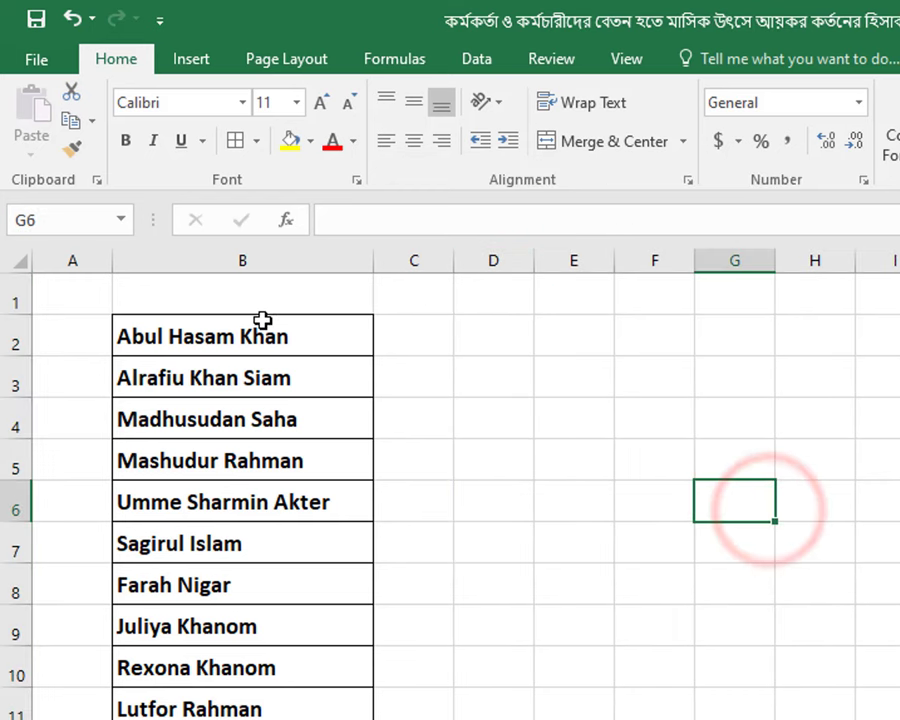
mouse_move(269, 336)
mouse_down()
mouse_move(310, 715)
mouse_move(300, 719)
mouse_up()
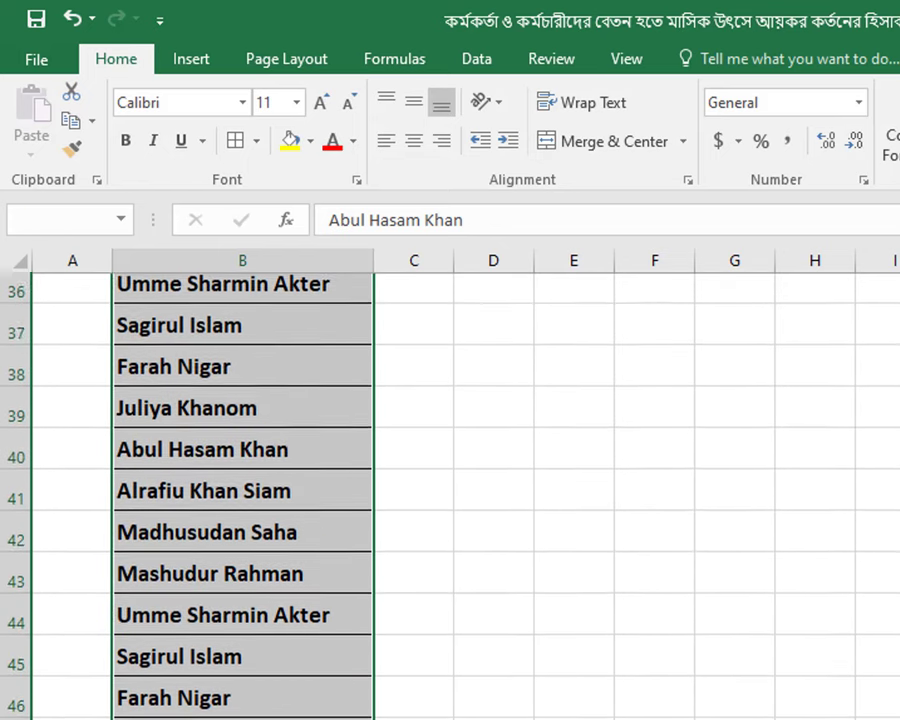
Step: Select from B2 down to the last name using Ctrl+Shift+Down
drag(300, 719, 300, 719)
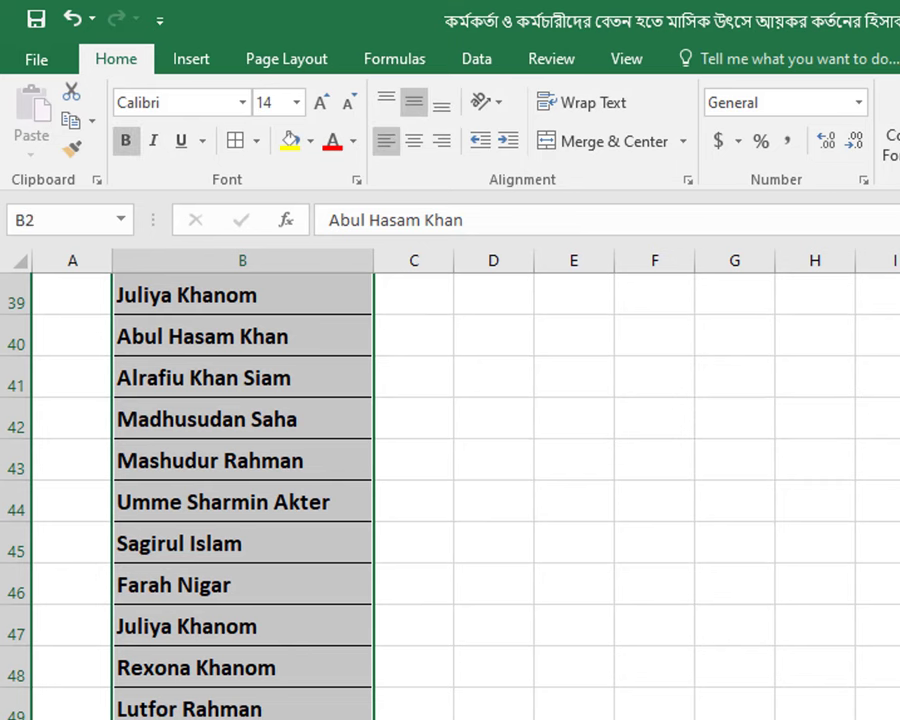
scroll(568, 700, up, 4)
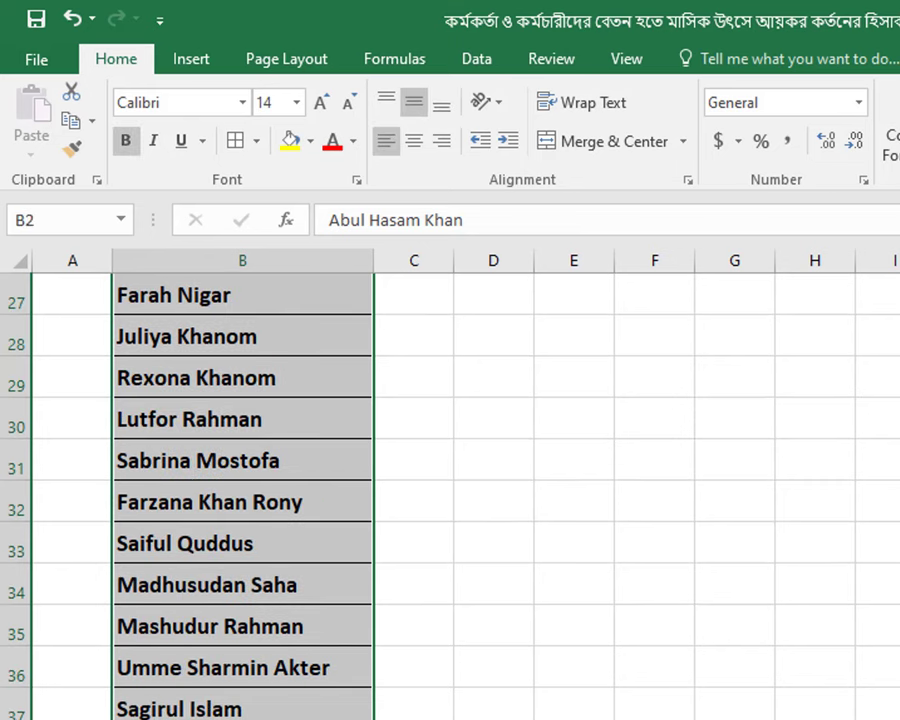
scroll(568, 700, up, 6)
scroll(568, 700, up, 3)
click(568, 710)
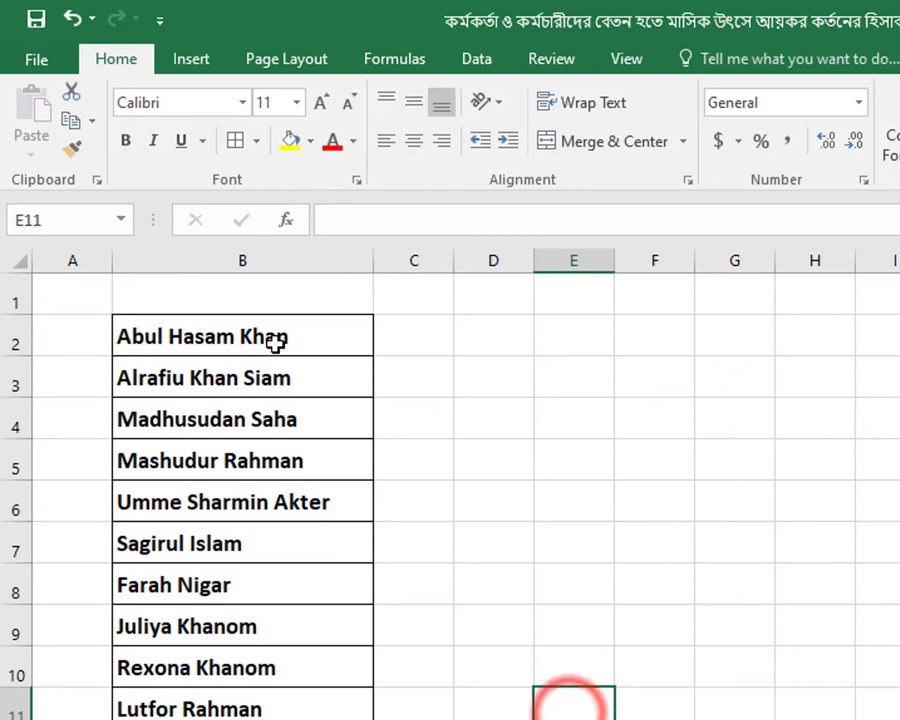
click(280, 338)
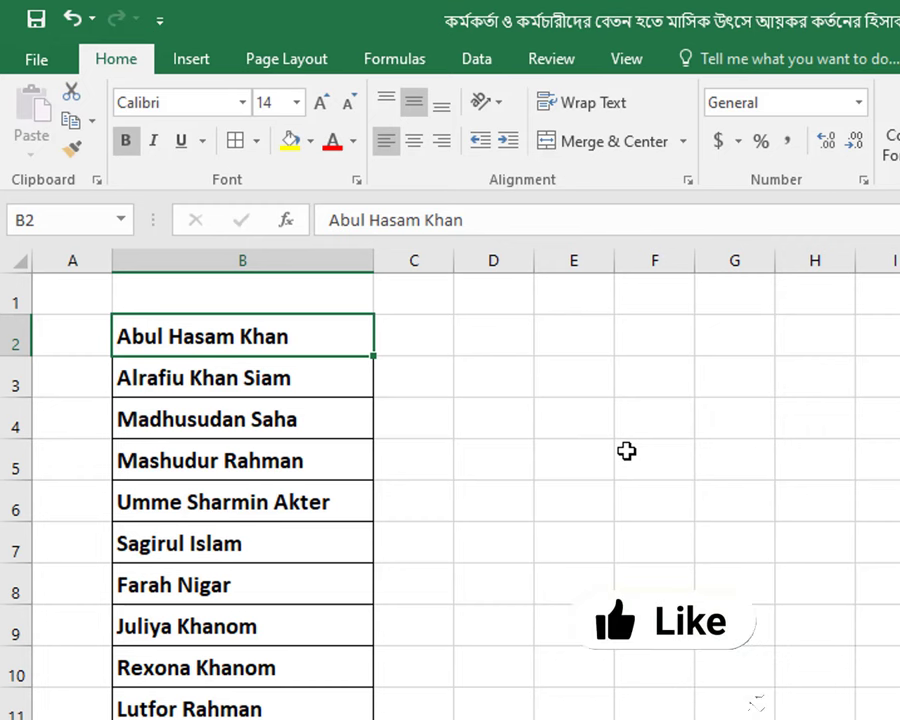
key(ctrl+shift+Down)
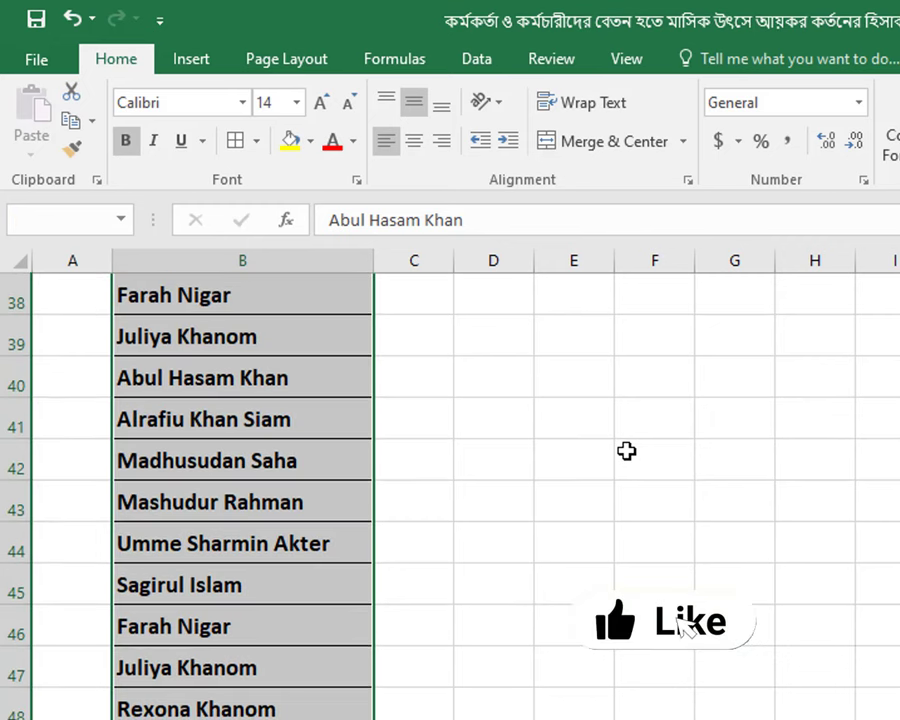
scroll(622, 555, down, 2)
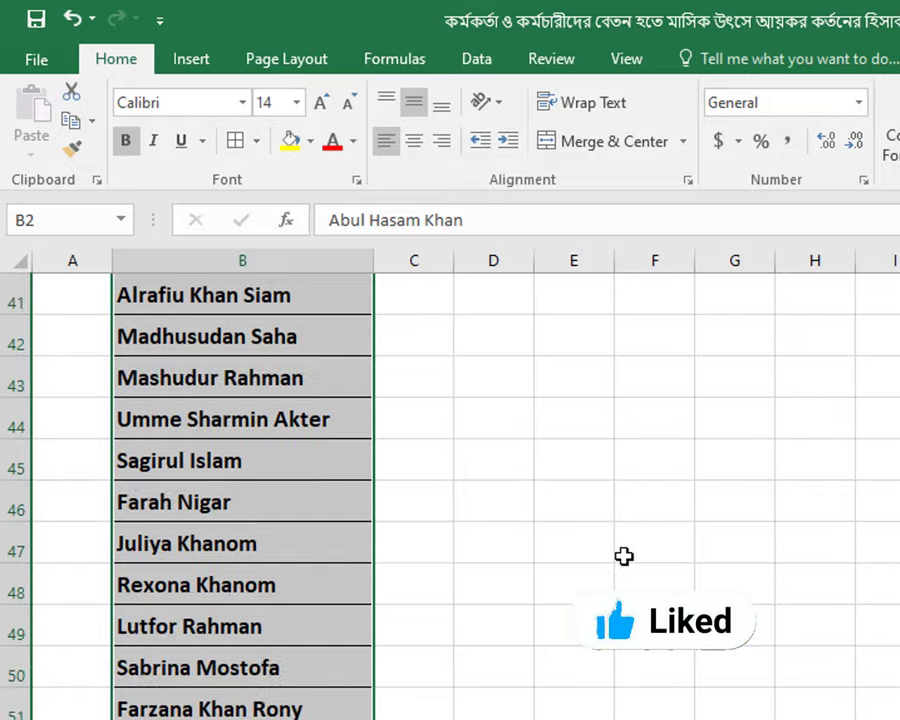
scroll(622, 555, up, 9)
scroll(622, 555, up, 5)
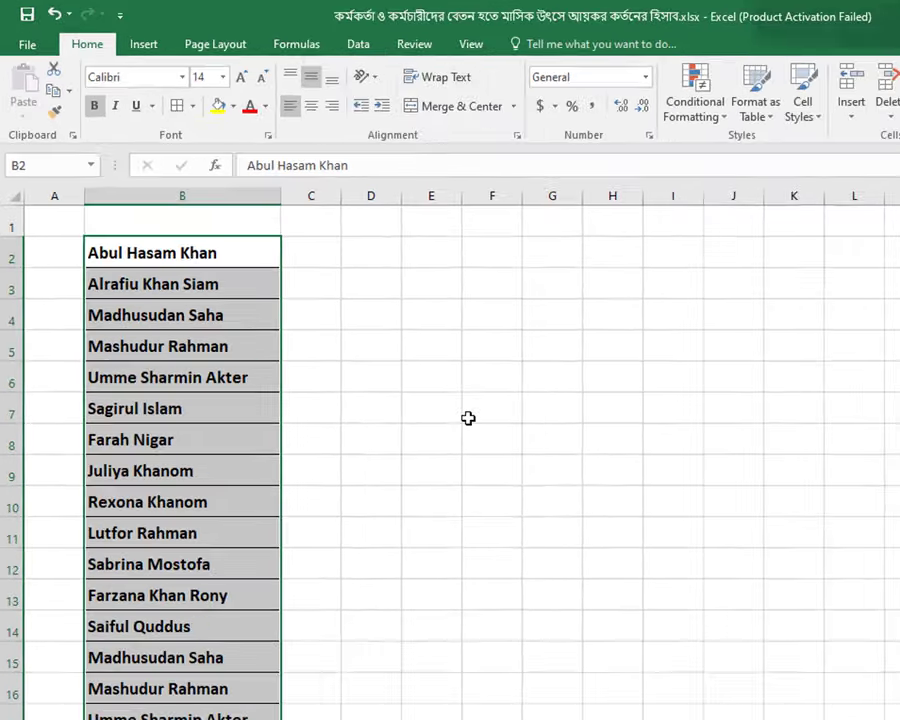
click(341, 311)
scroll(351, 450, down, 9)
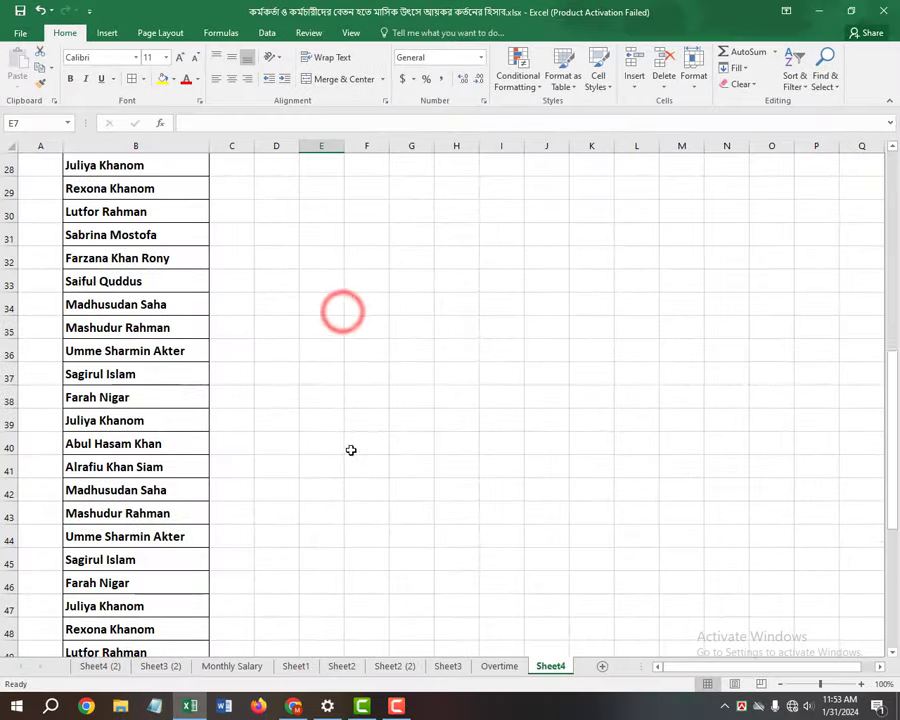
scroll(200, 570, down, 3)
scroll(170, 590, down, 8)
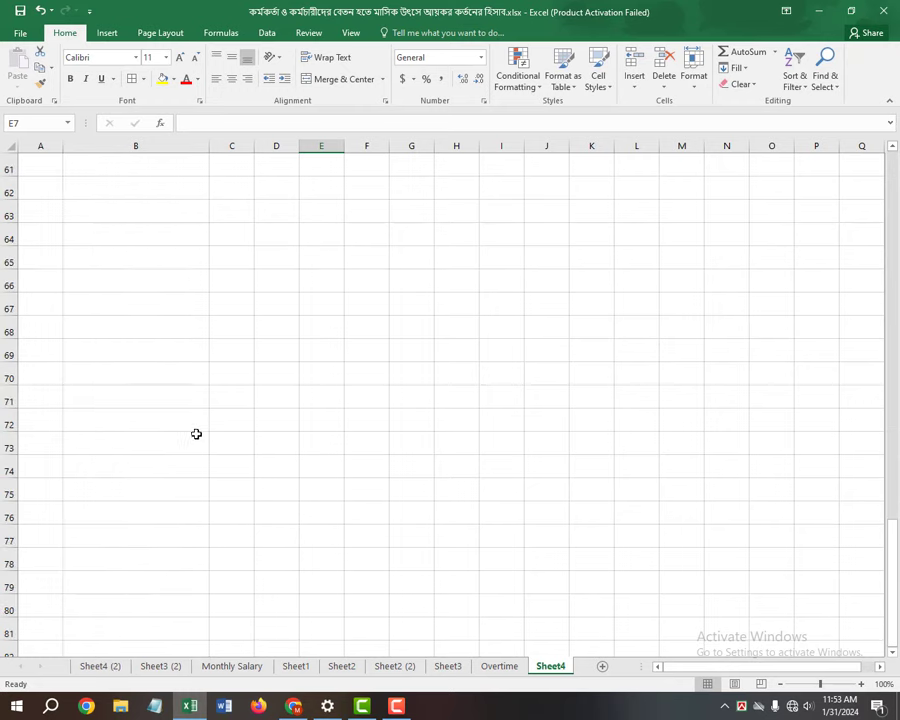
scroll(178, 465, up, 5)
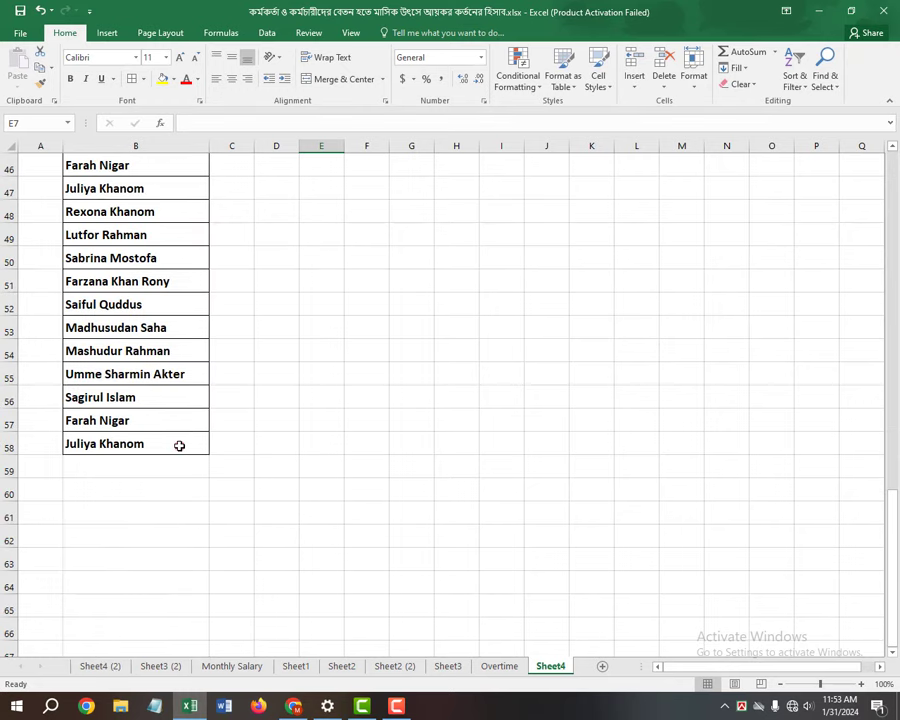
click(179, 445)
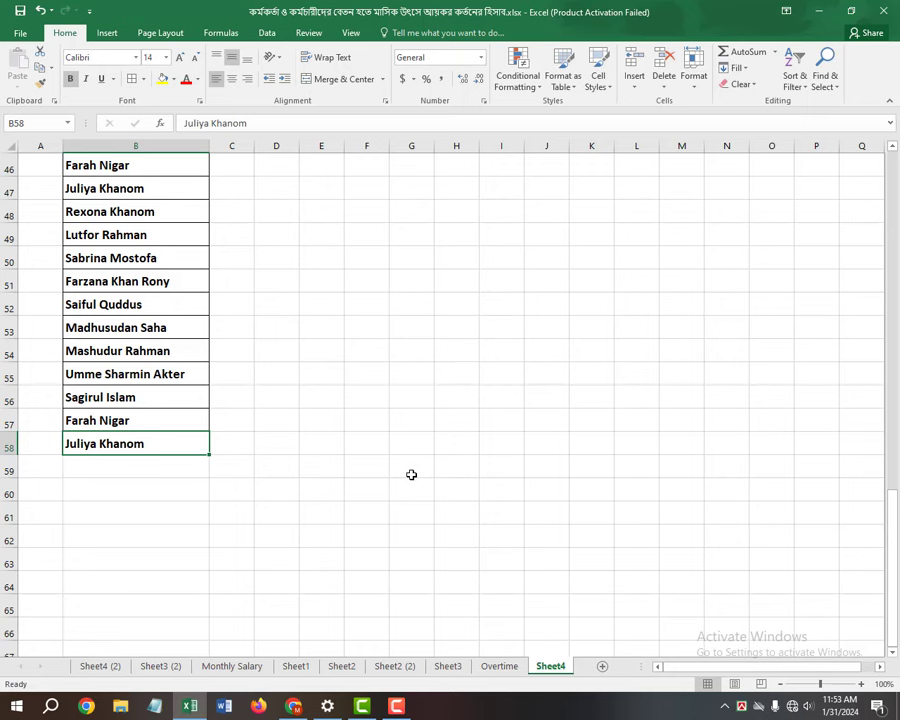
key(ctrl+shift+Up)
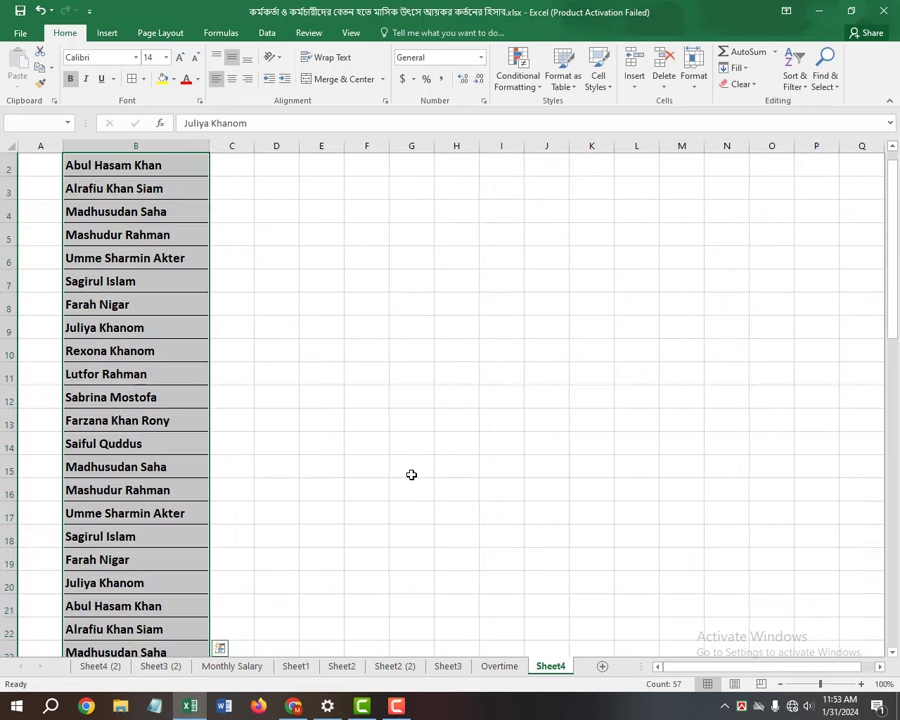
scroll(412, 472, up, 1)
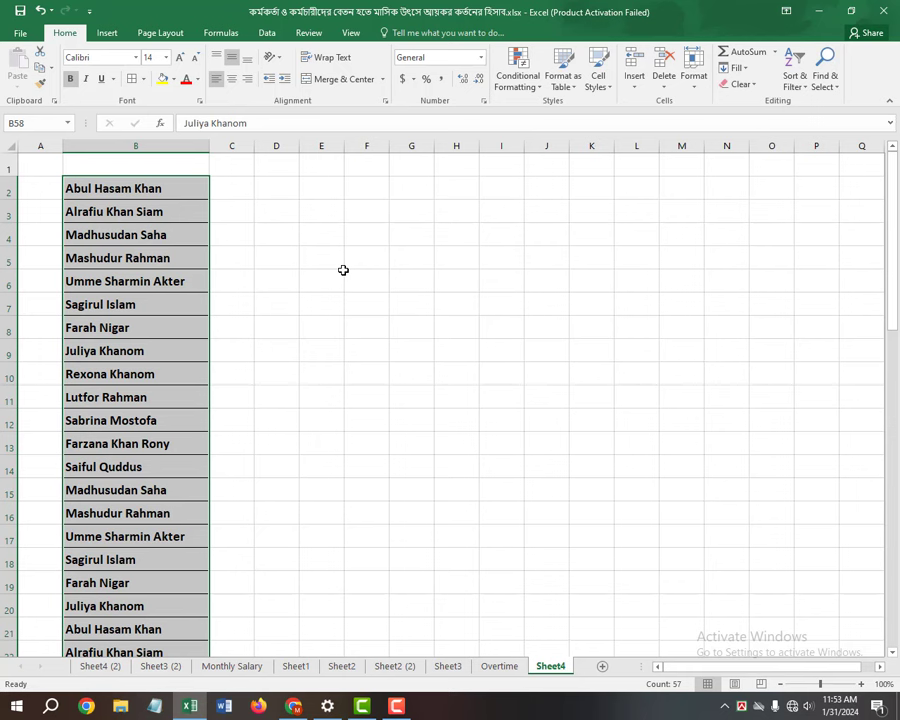
Step: Replace a space followed by '*' with nothing in the selected names, making 57 replacements
key(ctrl+h)
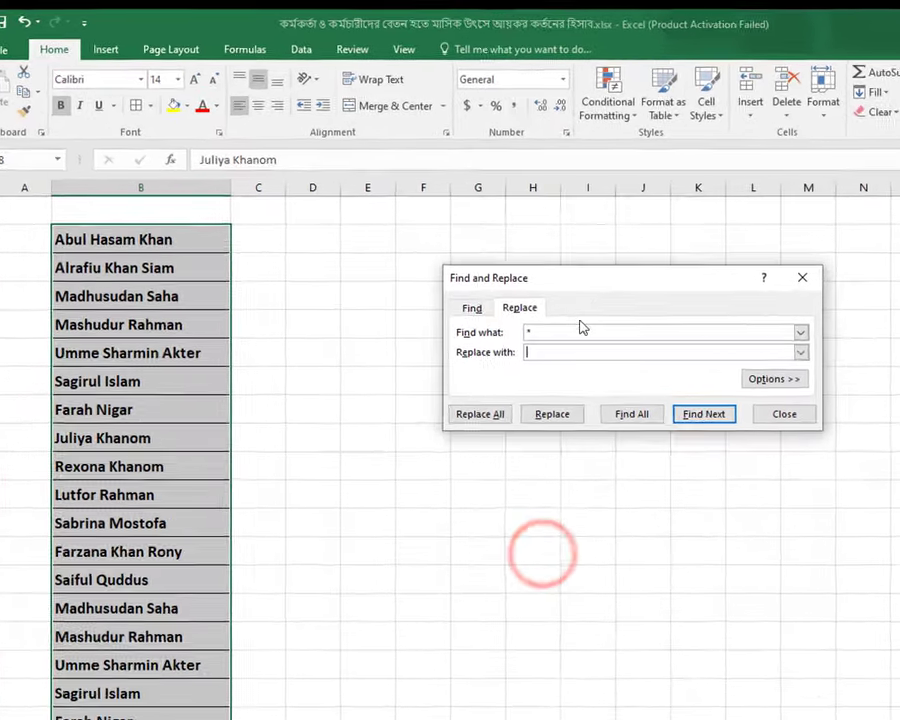
click(419, 490)
key(BackSpace)
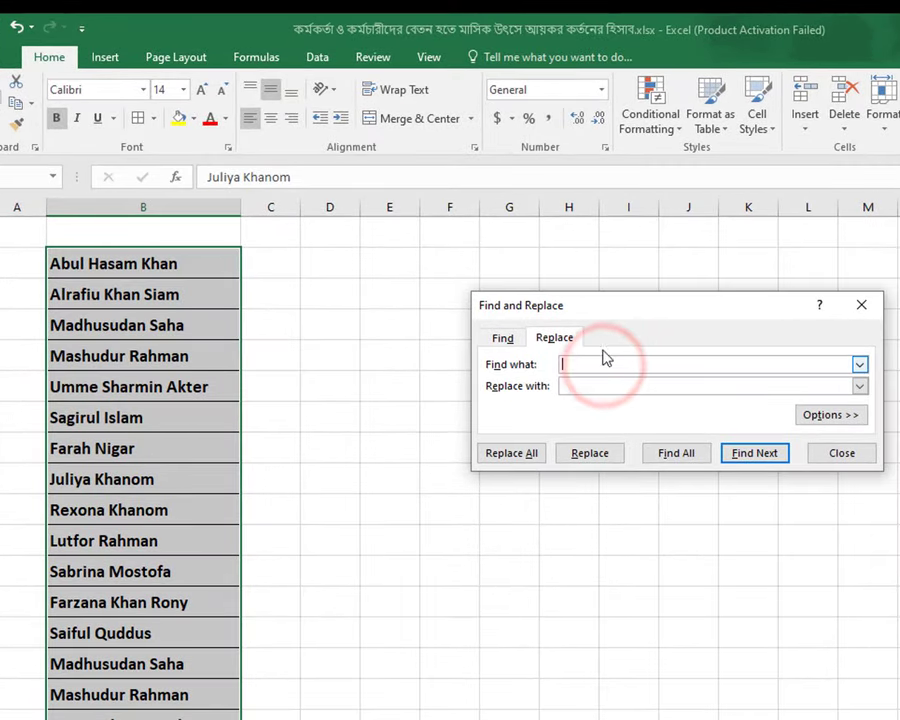
click(612, 366)
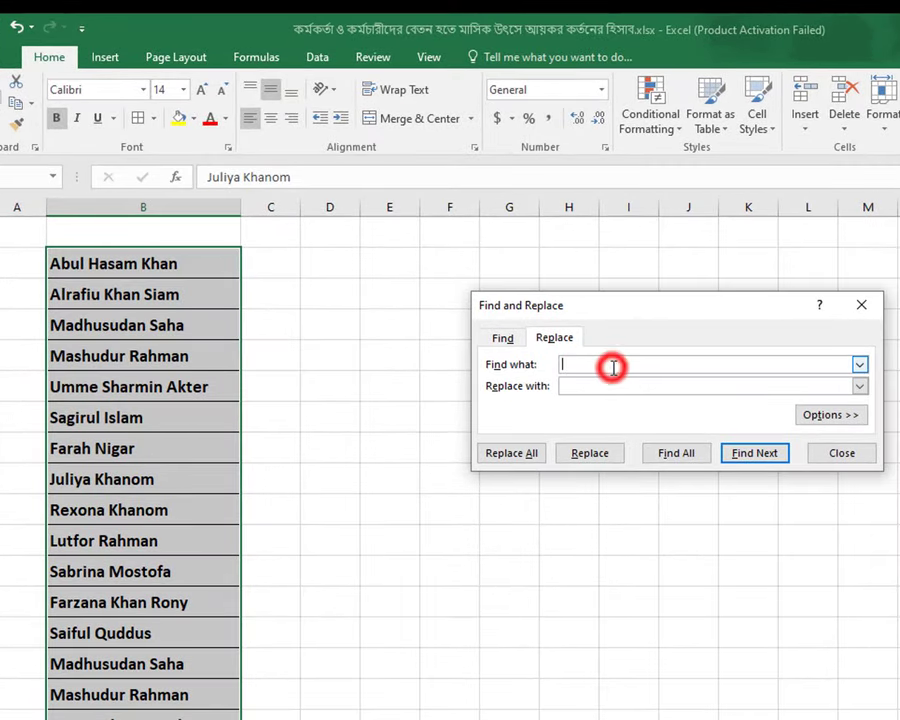
click(558, 343)
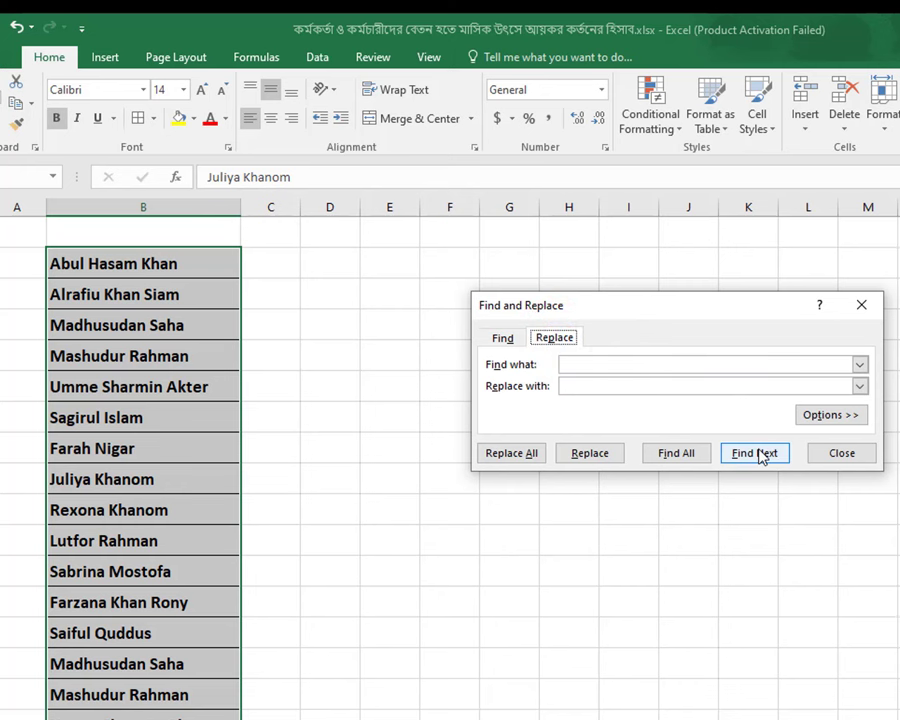
click(605, 365)
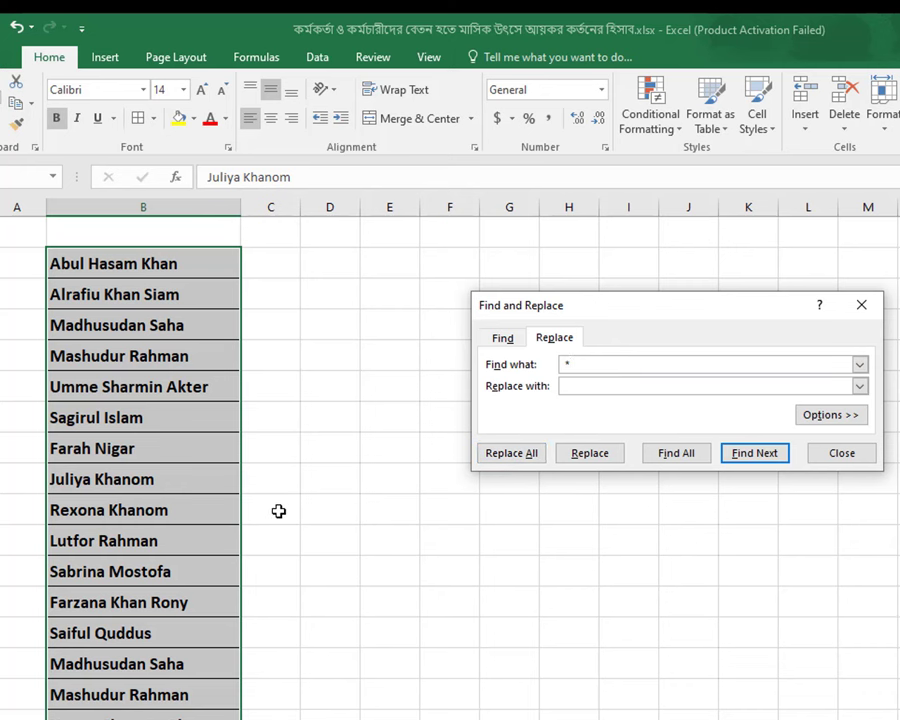
click(526, 462)
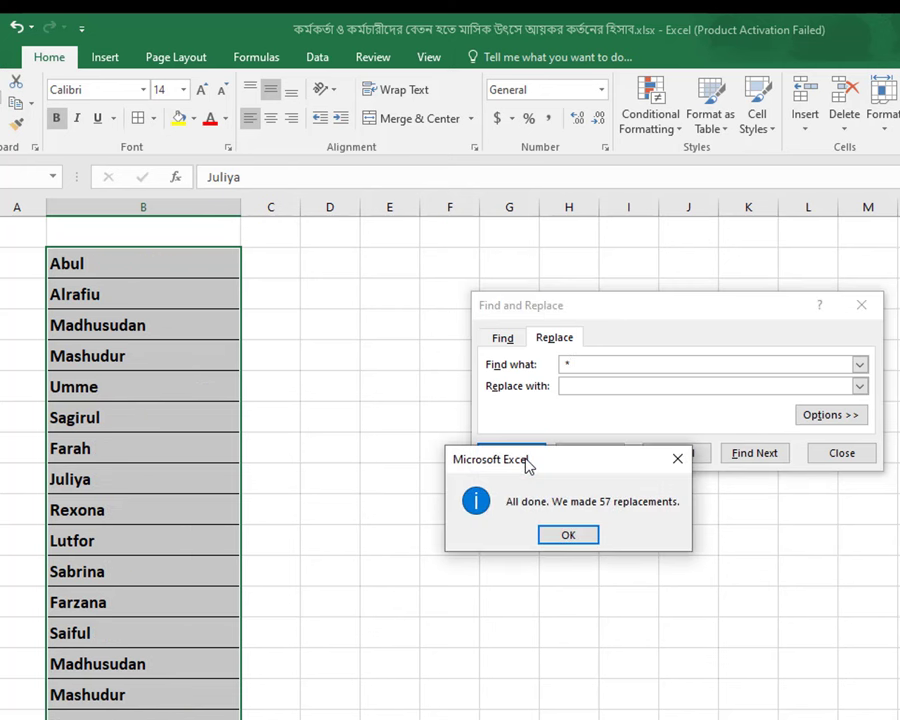
Step: Dismiss the 57-replacements message and clear the old search pattern
click(574, 535)
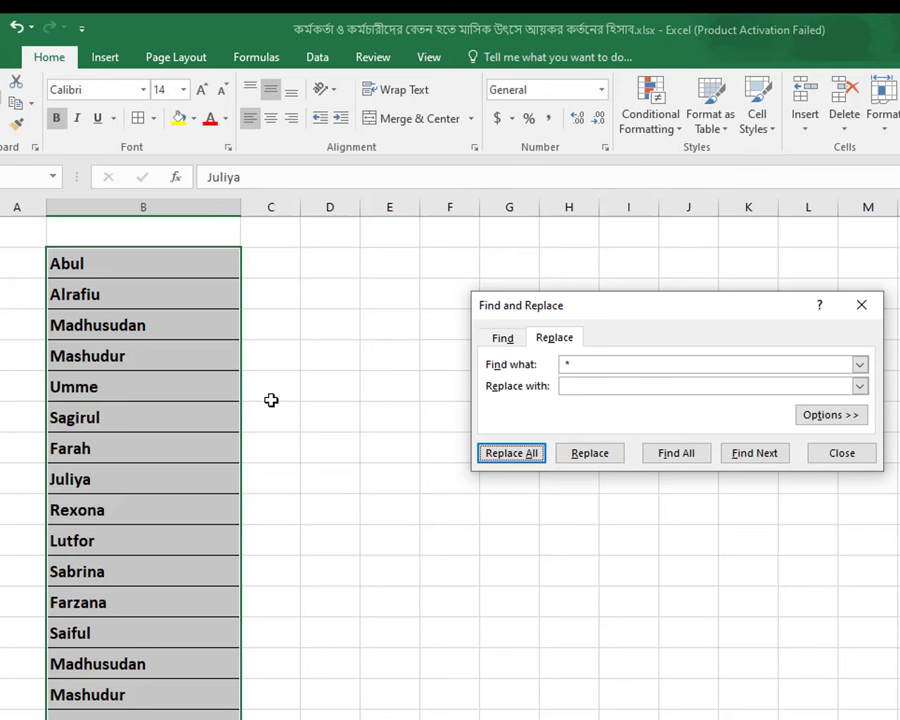
double_click(592, 362)
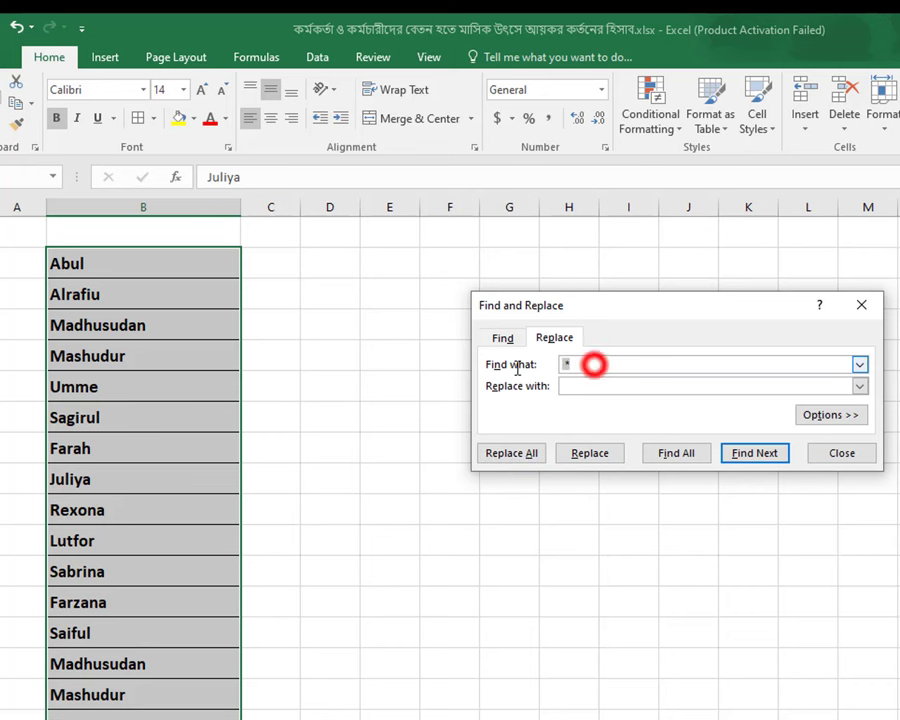
click(568, 339)
click(591, 366)
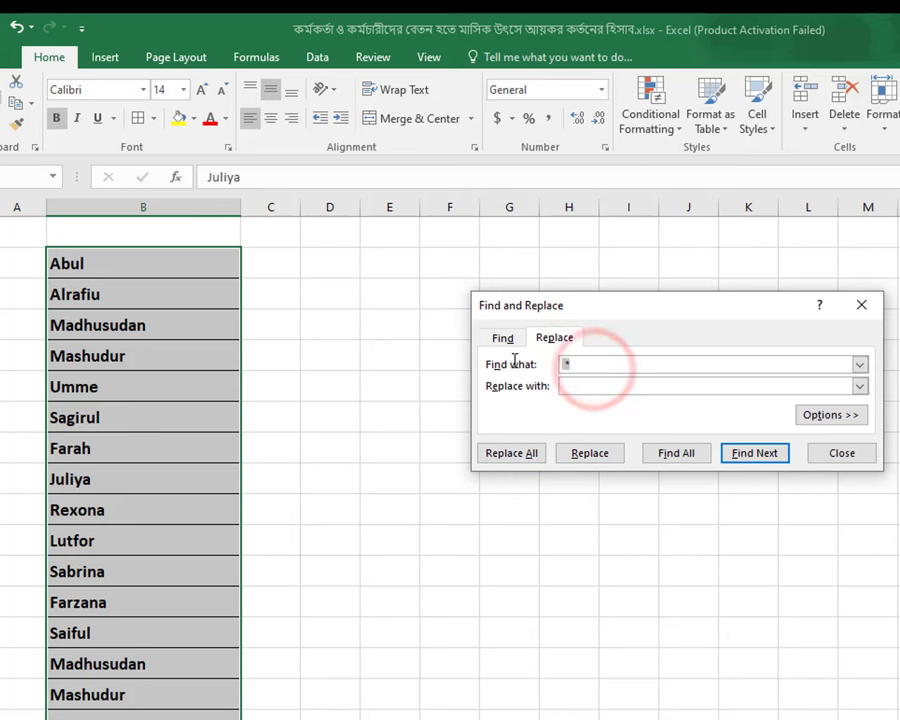
key(BackSpace)
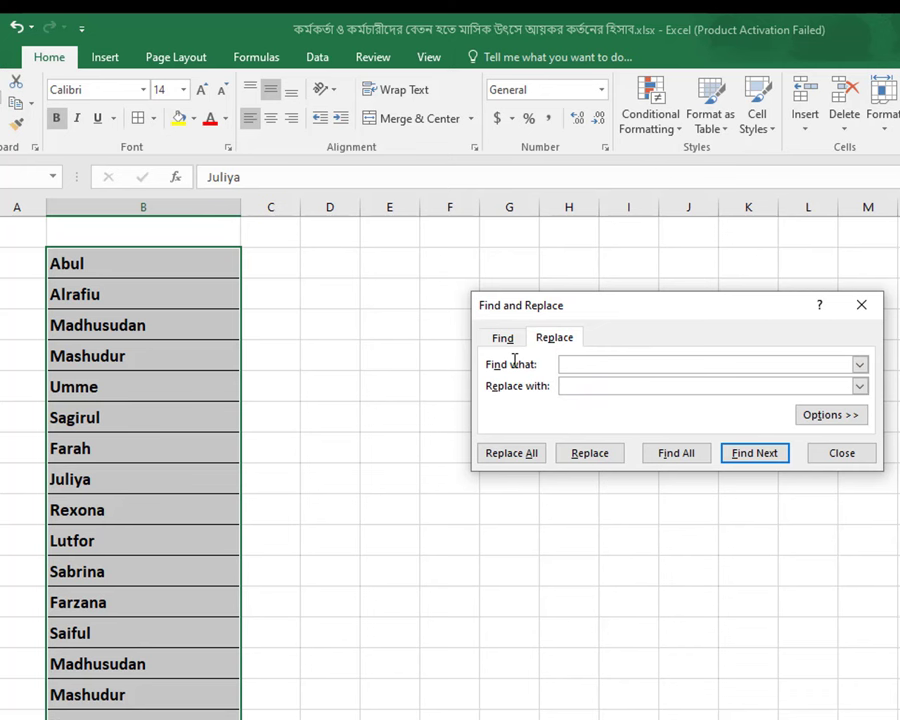
Step: Replace '*' with nothing, get a nothing-to-replace result, and close the dialog
text(*)
click(578, 391)
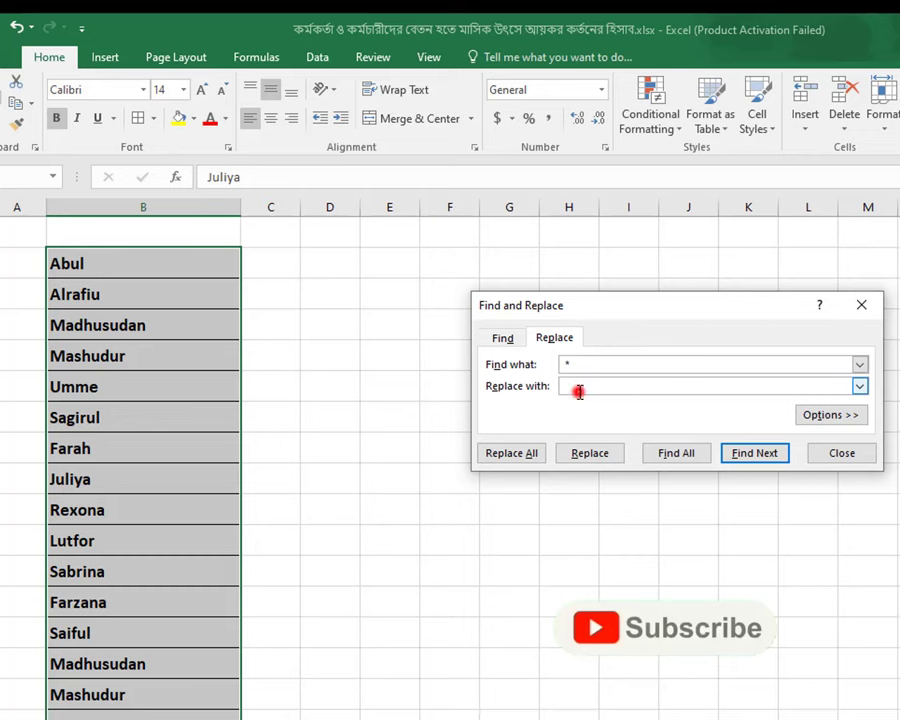
click(580, 388)
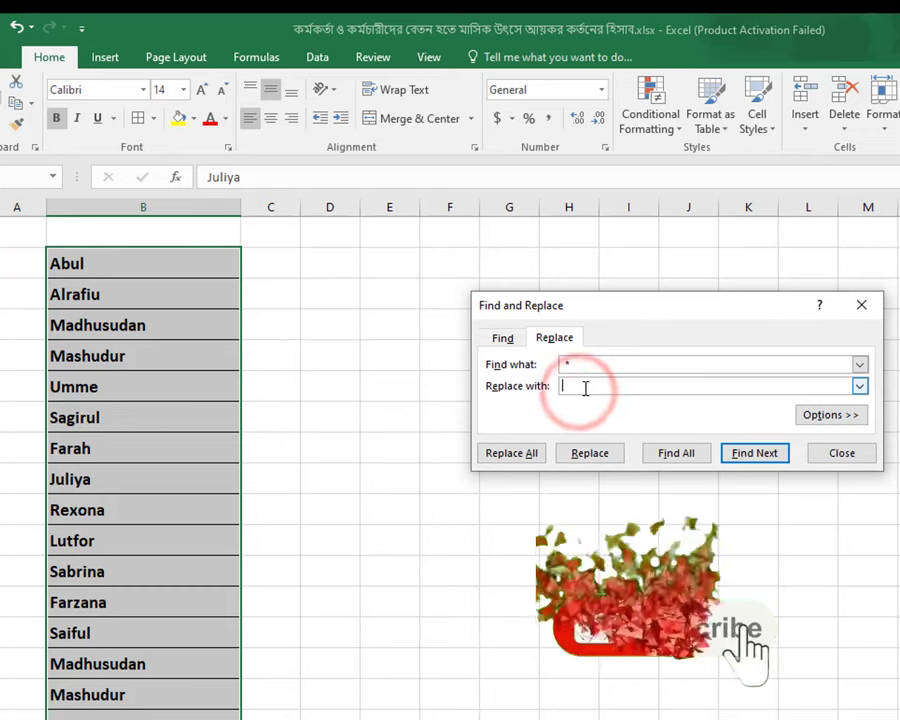
click(516, 459)
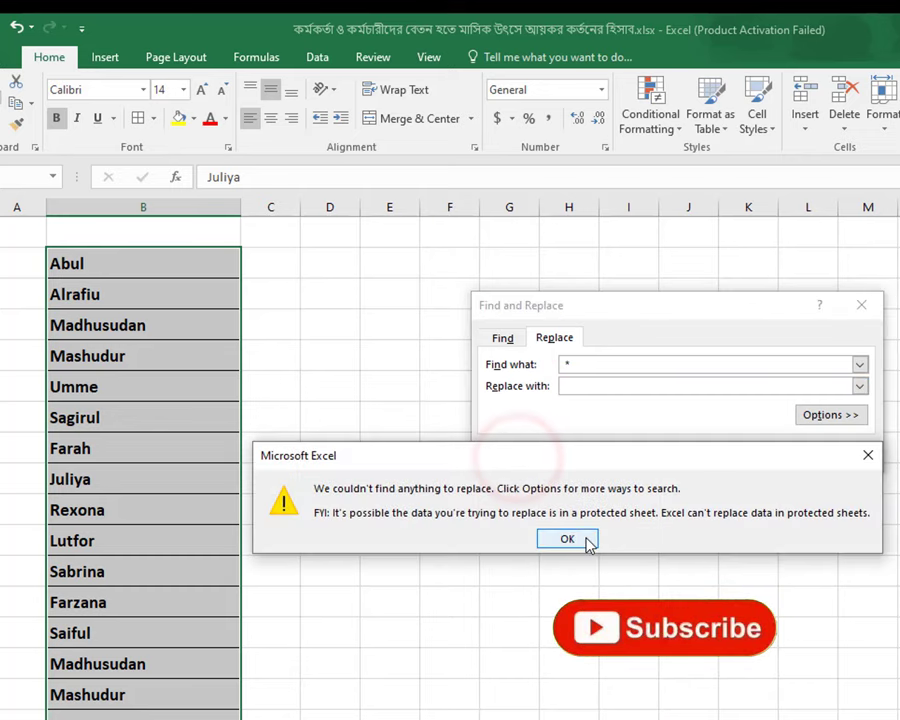
click(586, 539)
click(843, 458)
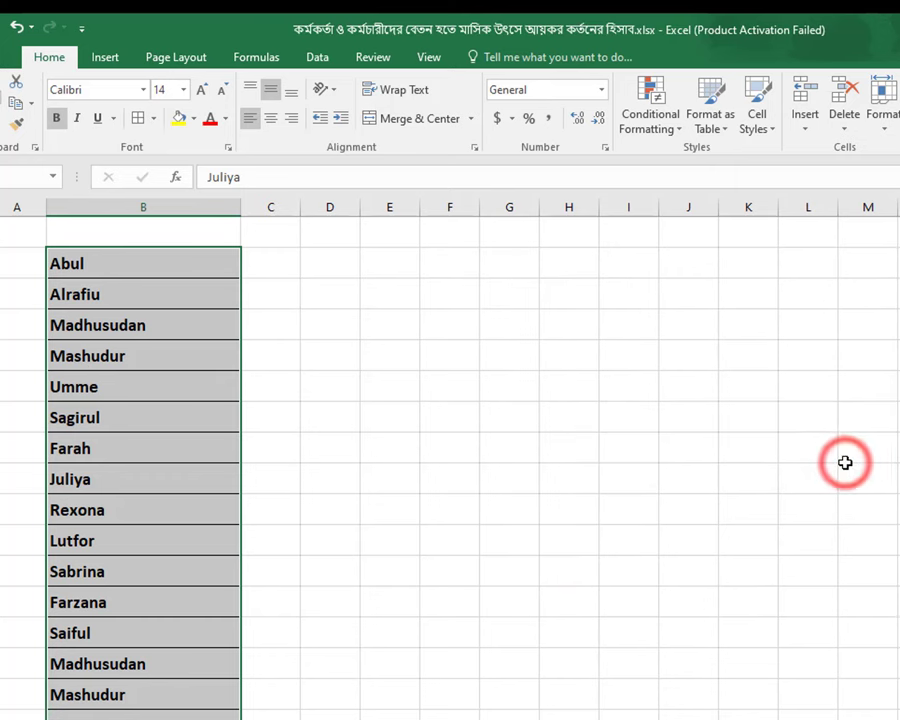
key(ctrl+z)
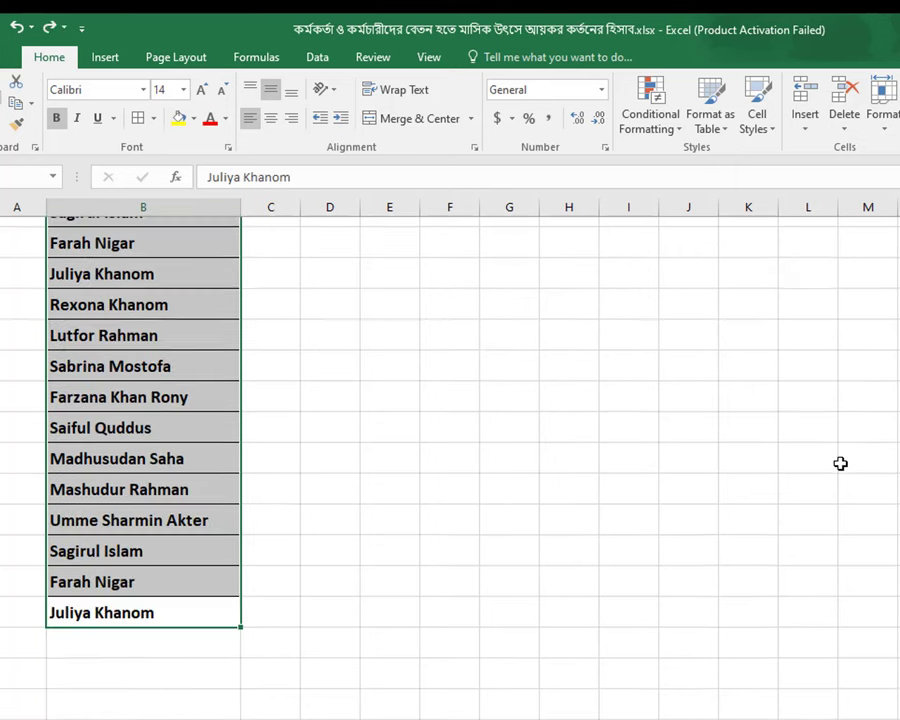
scroll(688, 476, up, 5)
scroll(652, 491, up, 5)
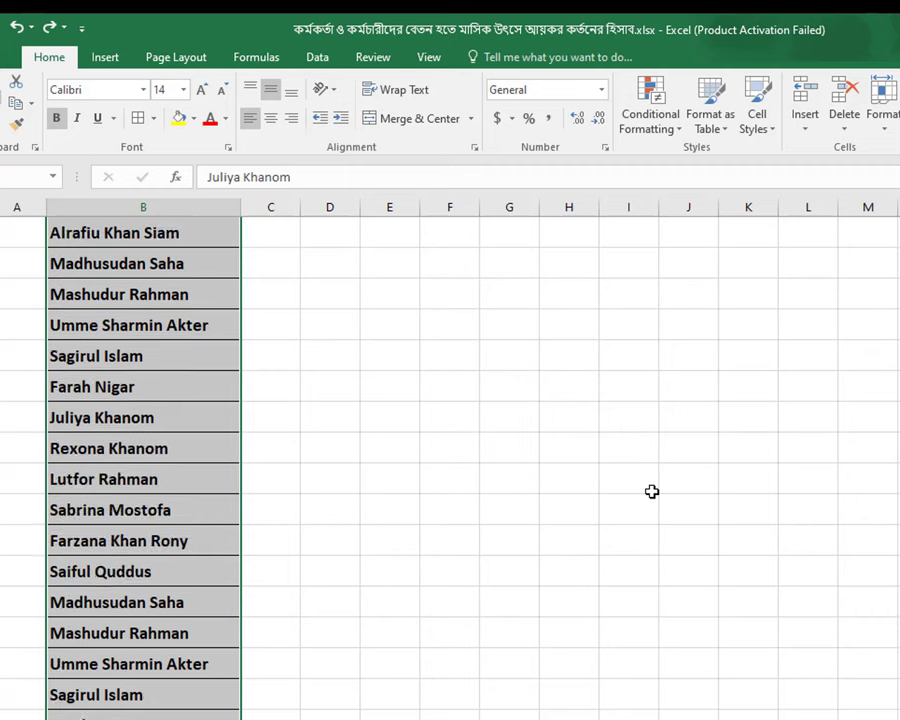
scroll(652, 491, up, 1)
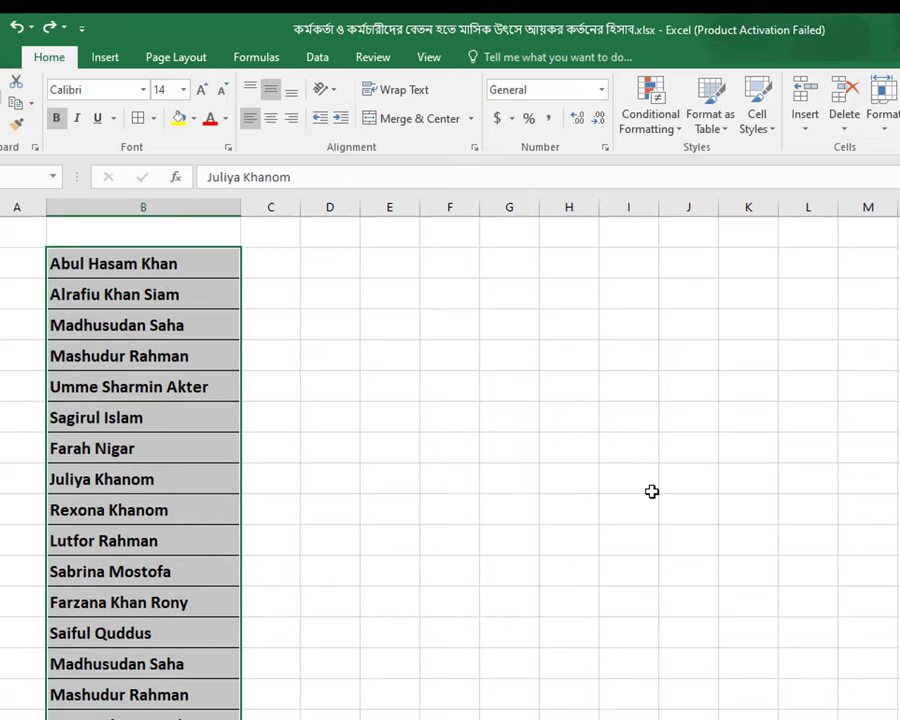
key(ctrl+h)
click(600, 385)
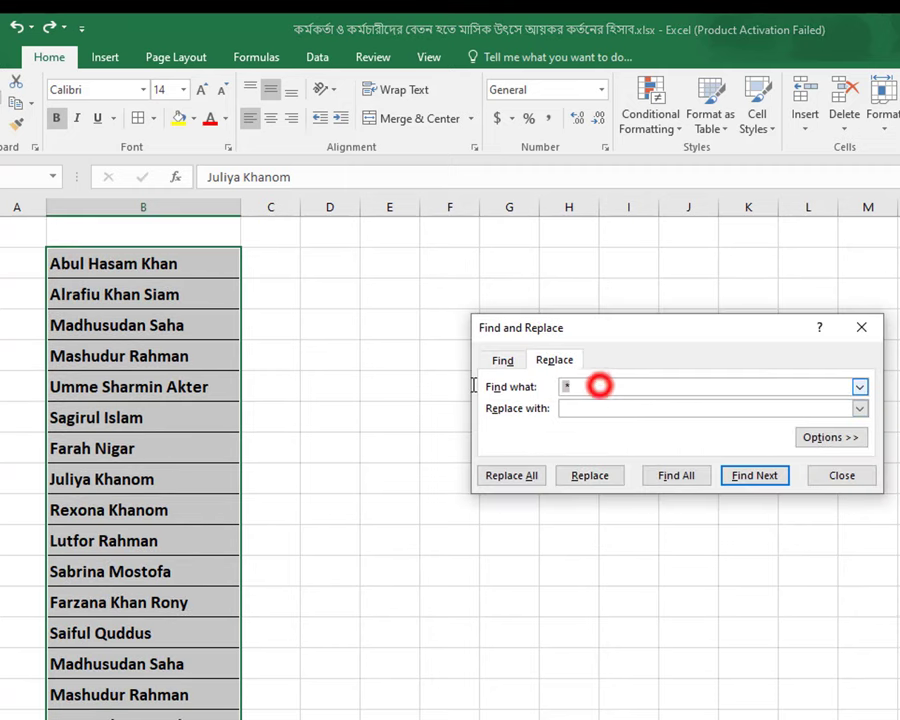
key(BackSpace)
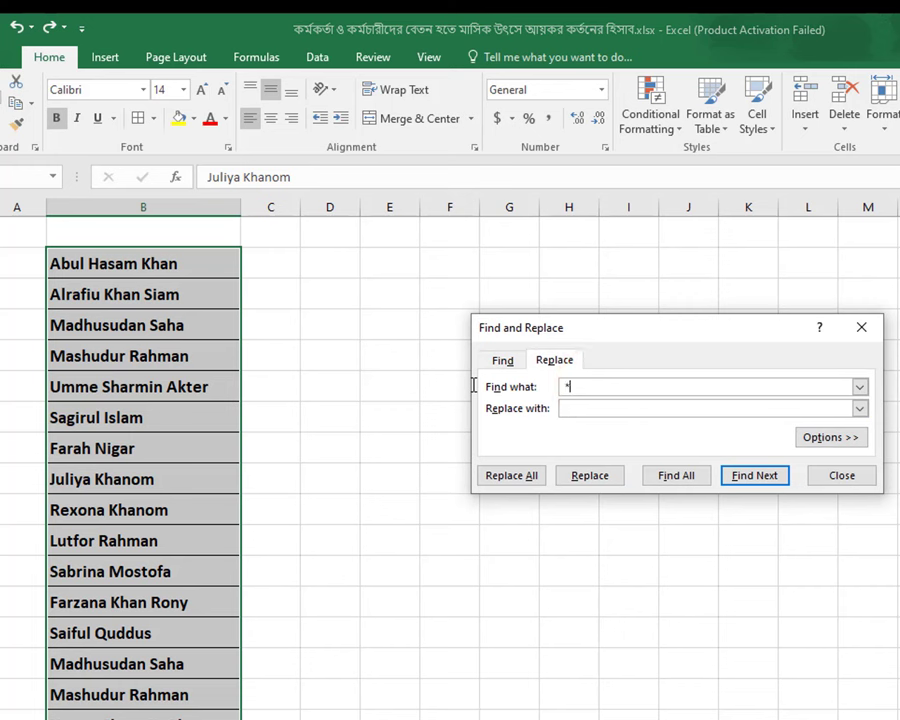
click(622, 404)
click(516, 481)
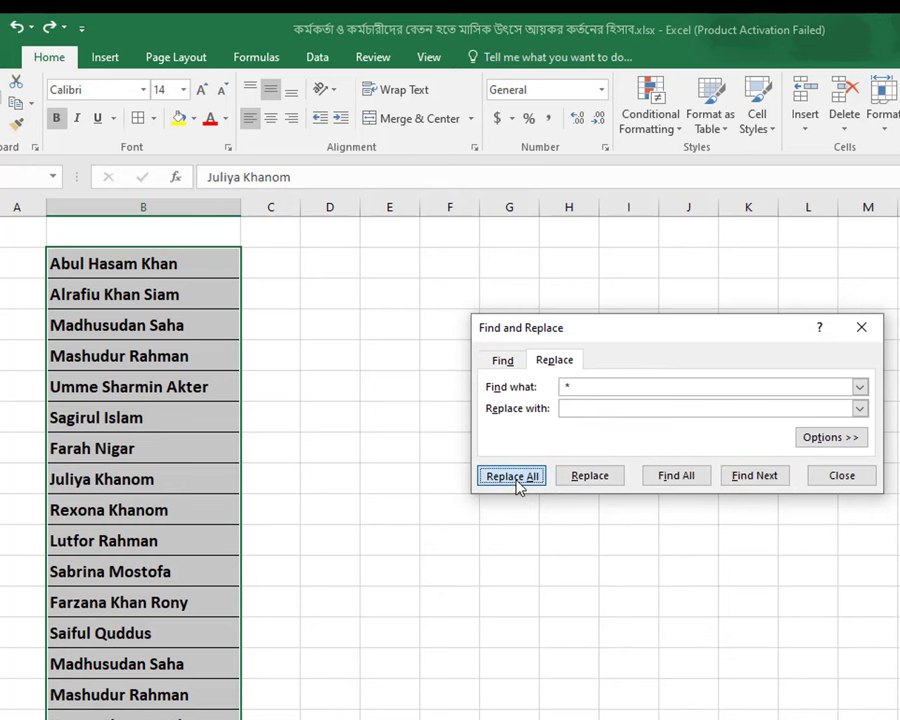
click(516, 478)
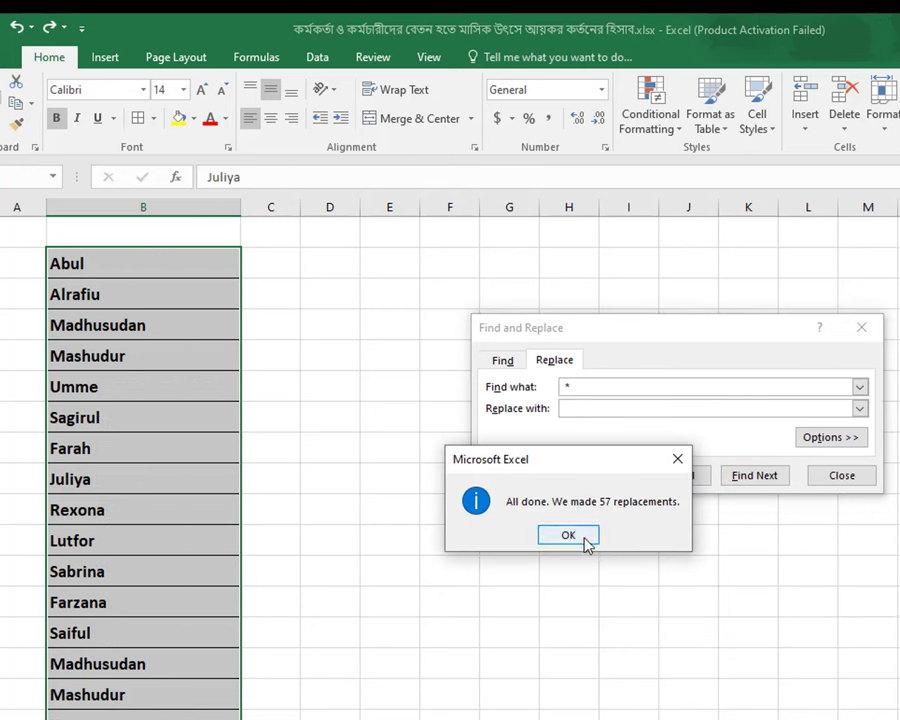
click(586, 538)
click(840, 476)
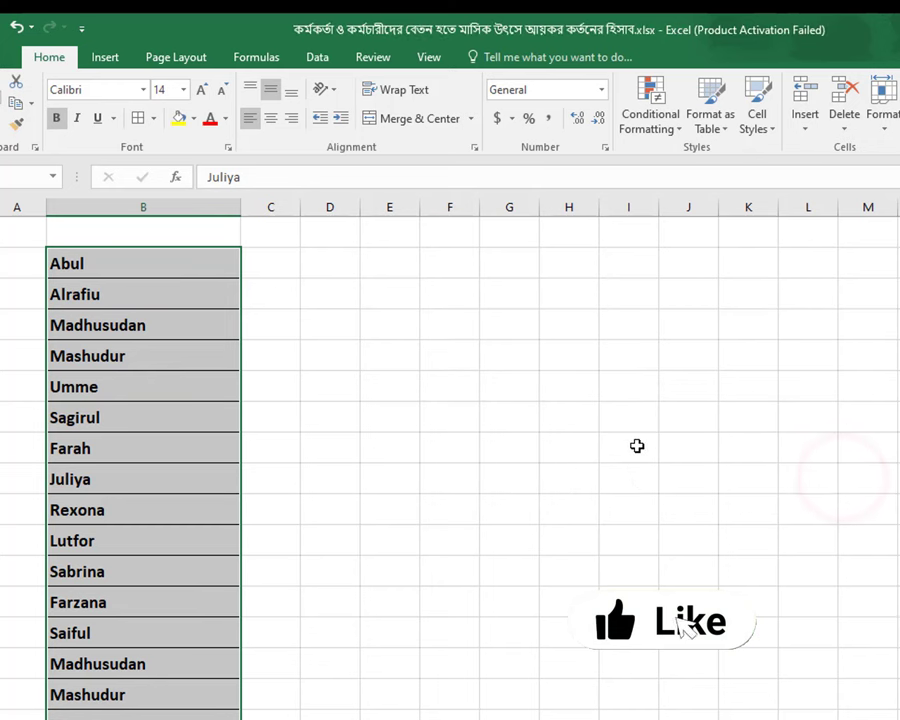
key(ctrl+z)
scroll(659, 583, up, 5)
scroll(658, 586, up, 1)
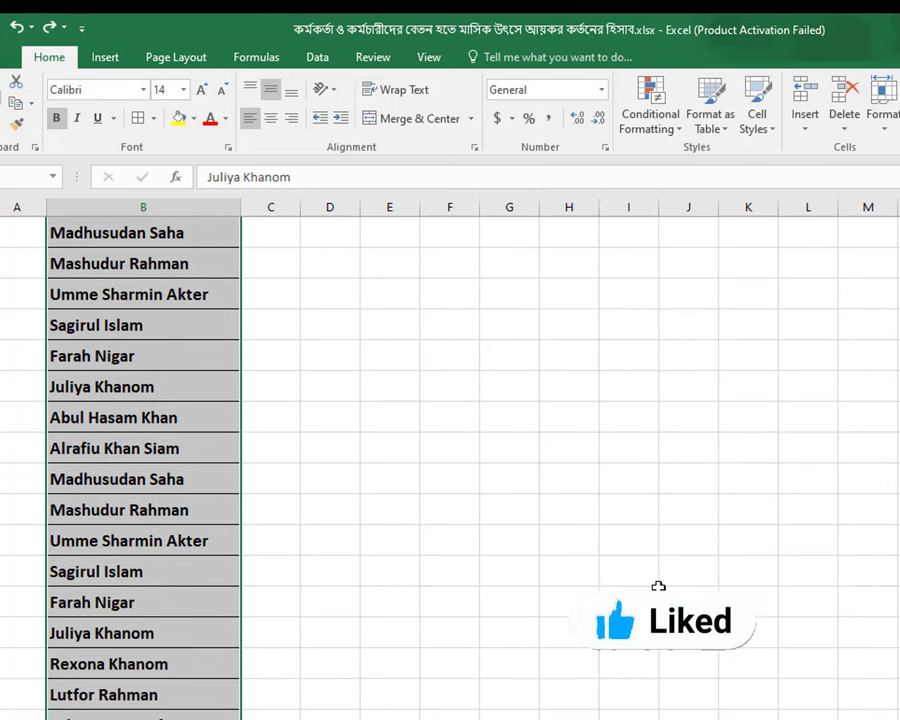
scroll(658, 586, up, 2)
click(140, 262)
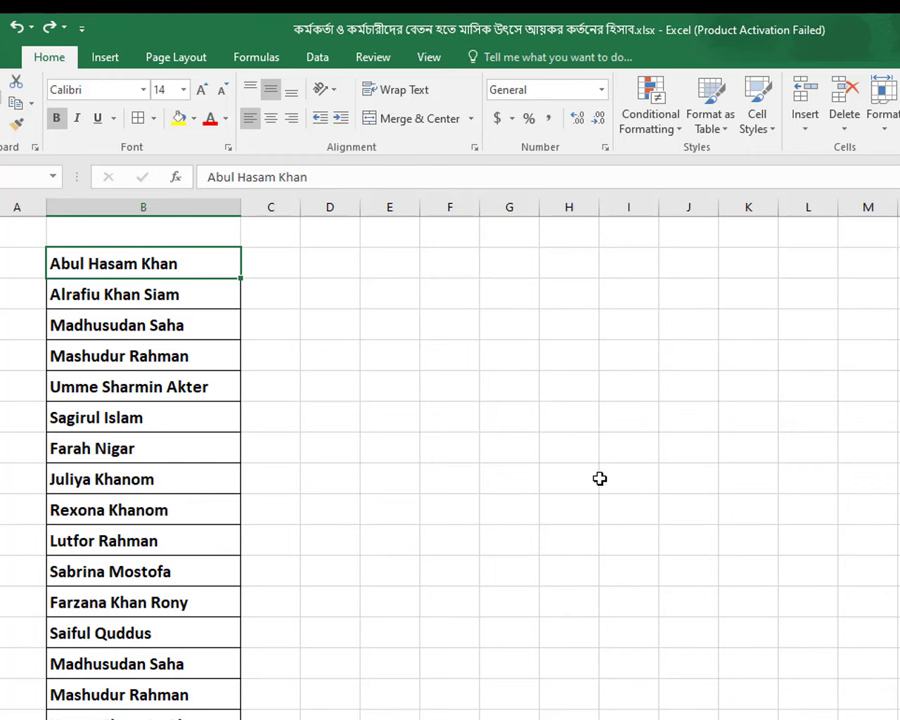
click(202, 261)
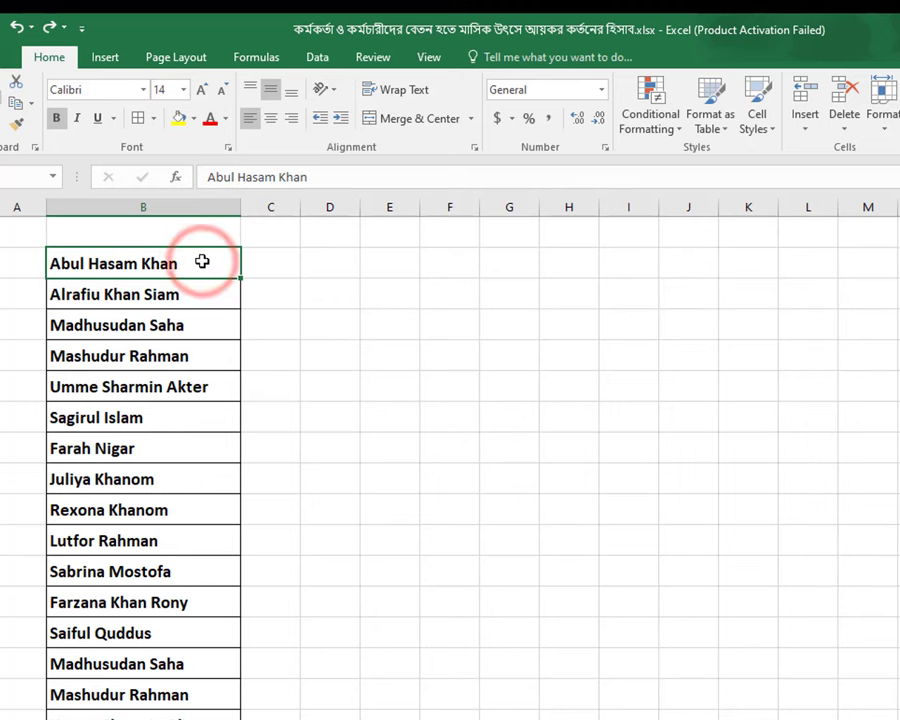
key(ctrl+shift+Down)
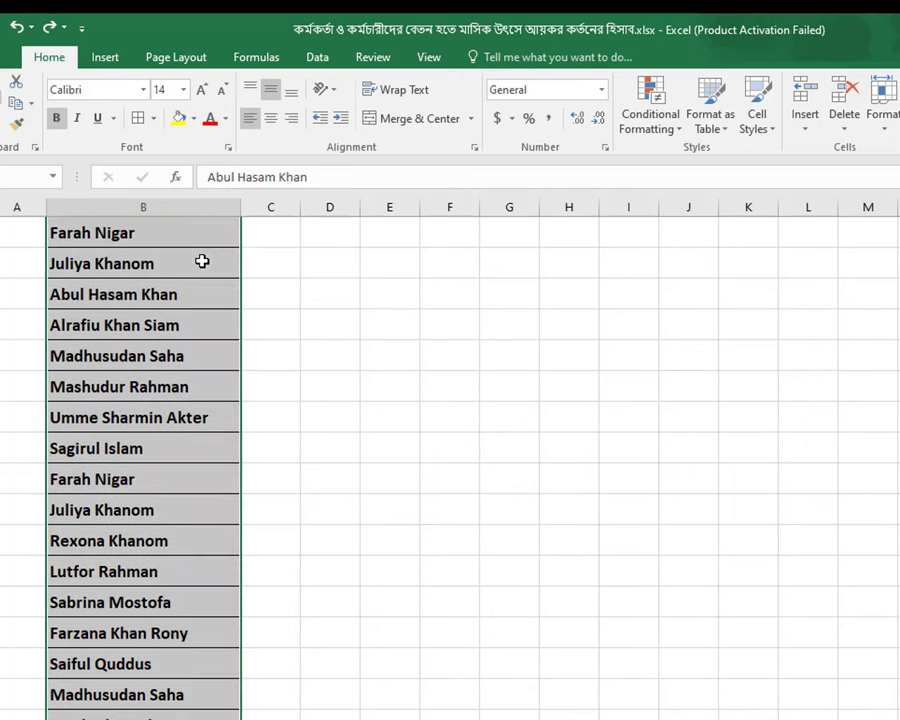
scroll(202, 261, up, 10)
scroll(378, 482, up, 5)
scroll(378, 482, up, 5)
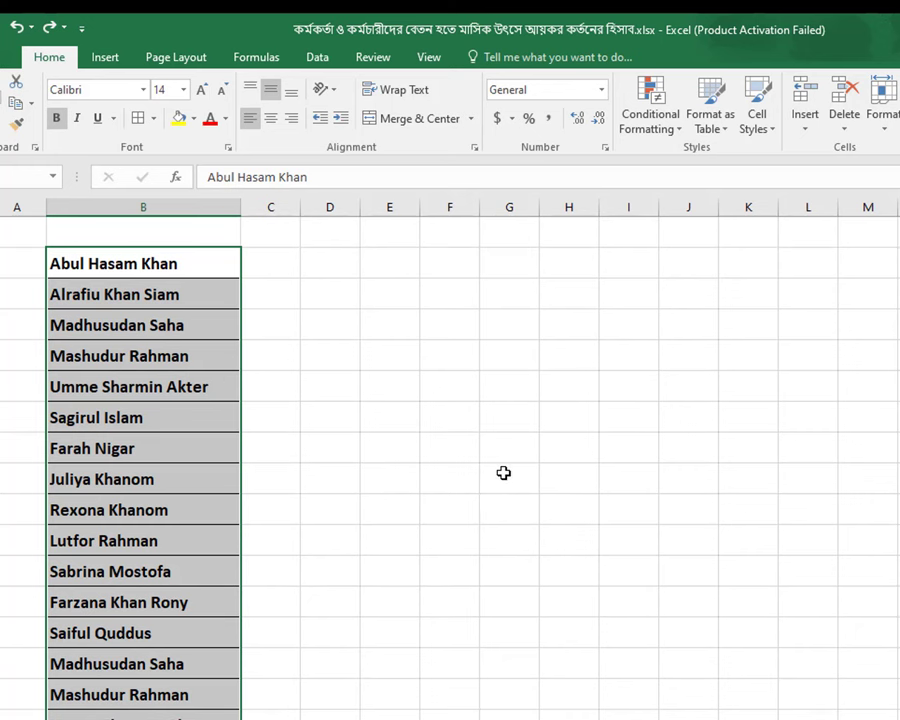
key(ctrl+h)
click(581, 410)
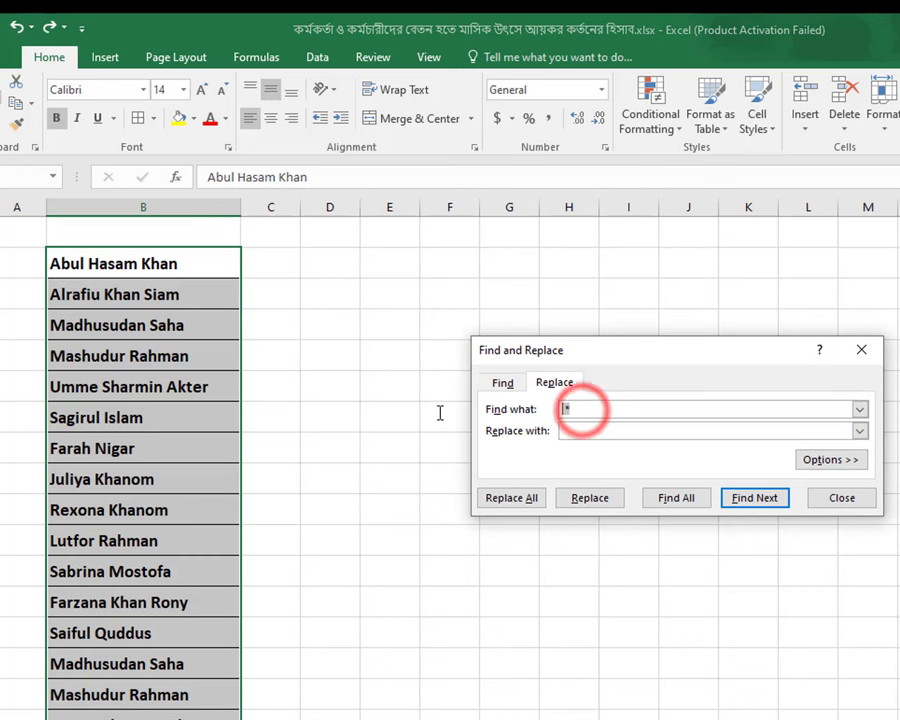
key(BackSpace)
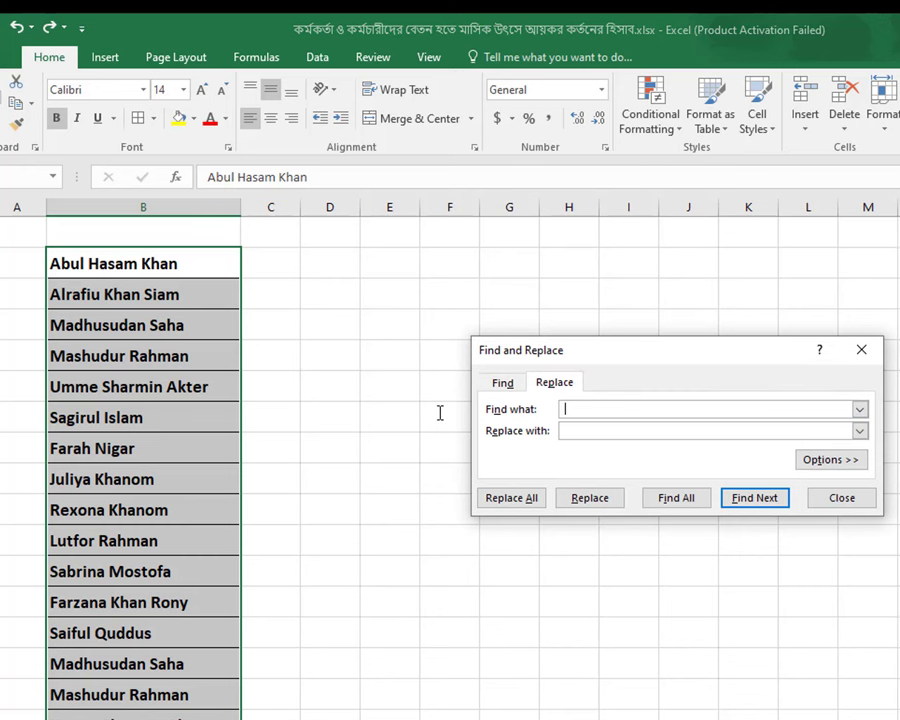
text(*)
click(603, 428)
click(518, 500)
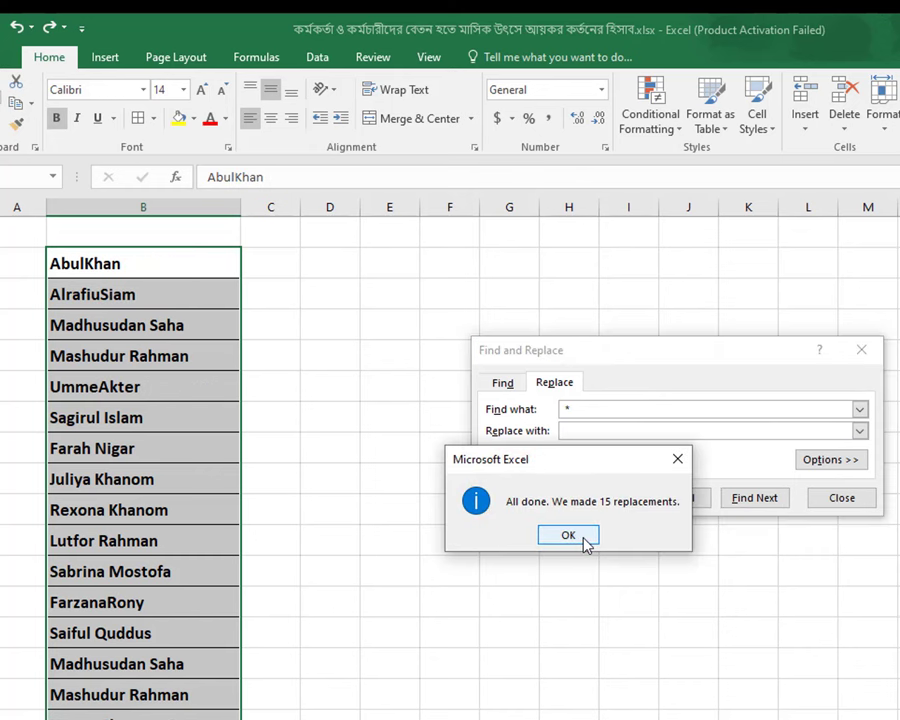
click(584, 537)
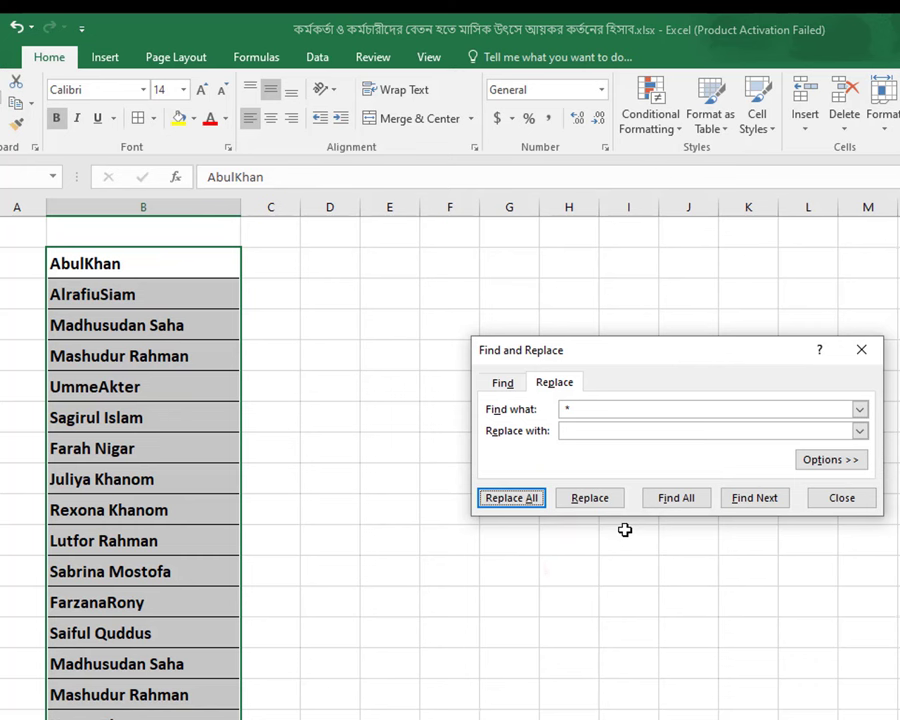
click(830, 498)
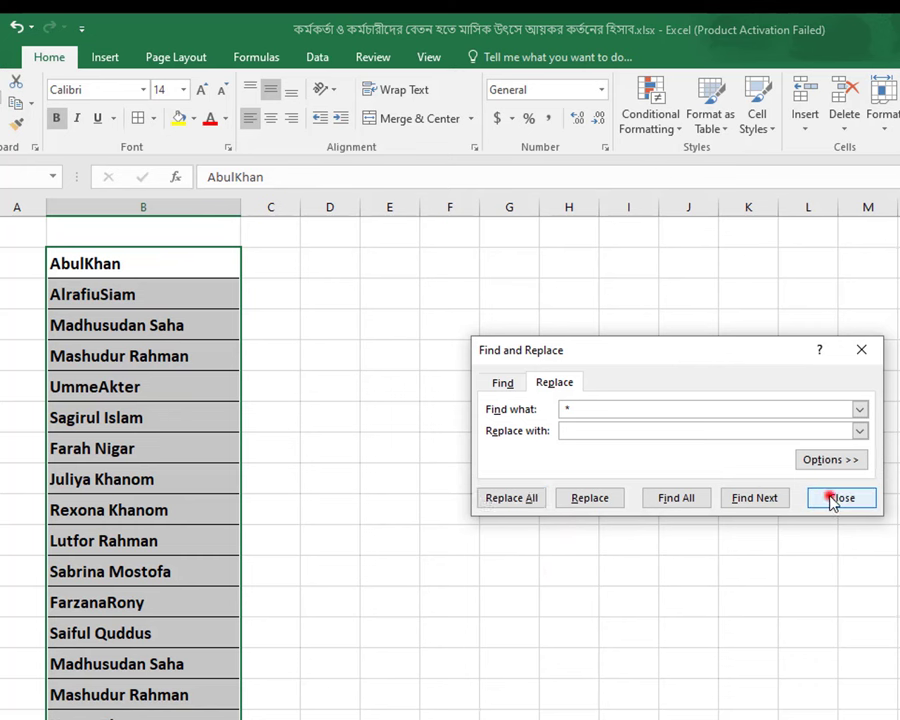
key(ctrl+z)
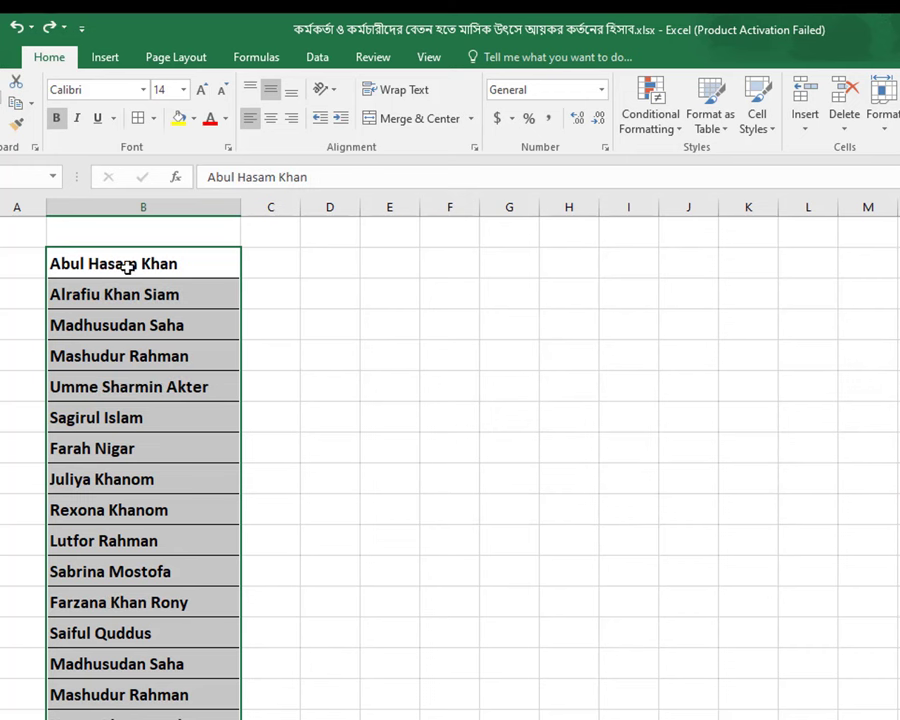
click(104, 268)
drag(114, 264, 114, 292)
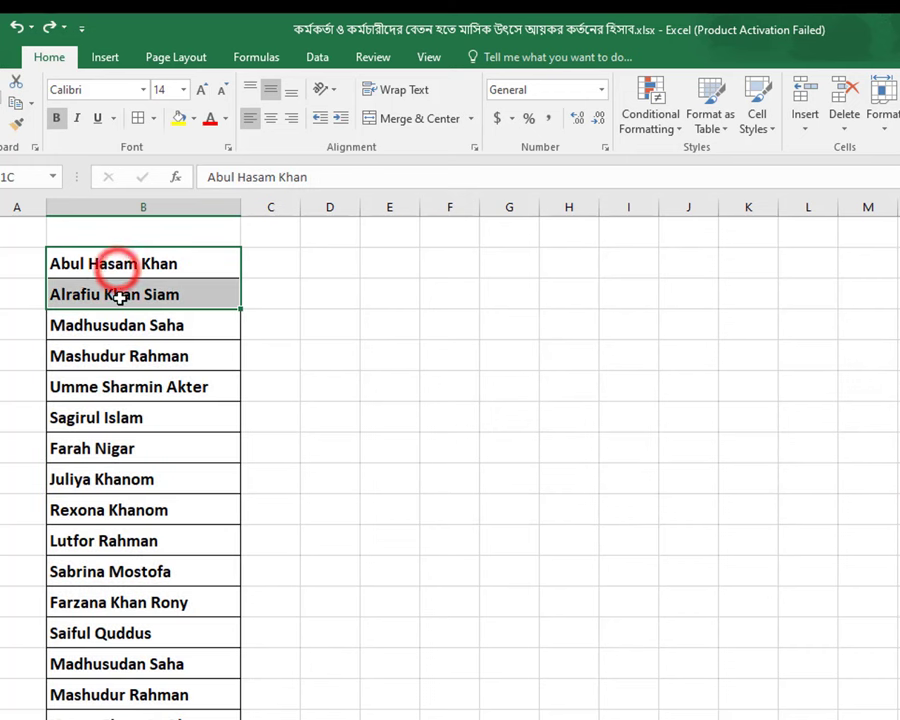
click(350, 380)
click(115, 264)
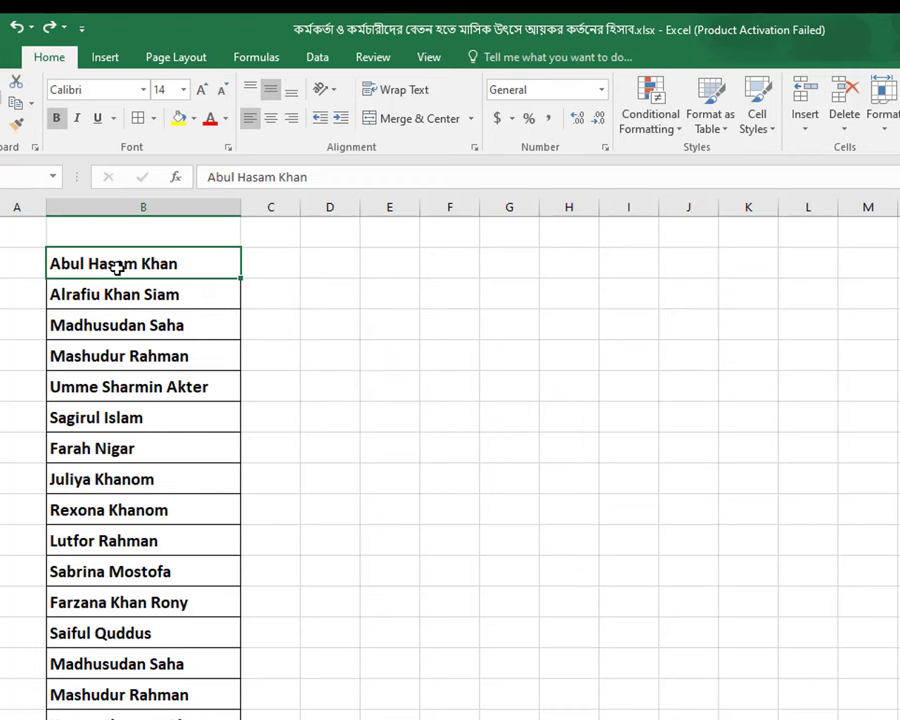
key(ctrl+shift+Down)
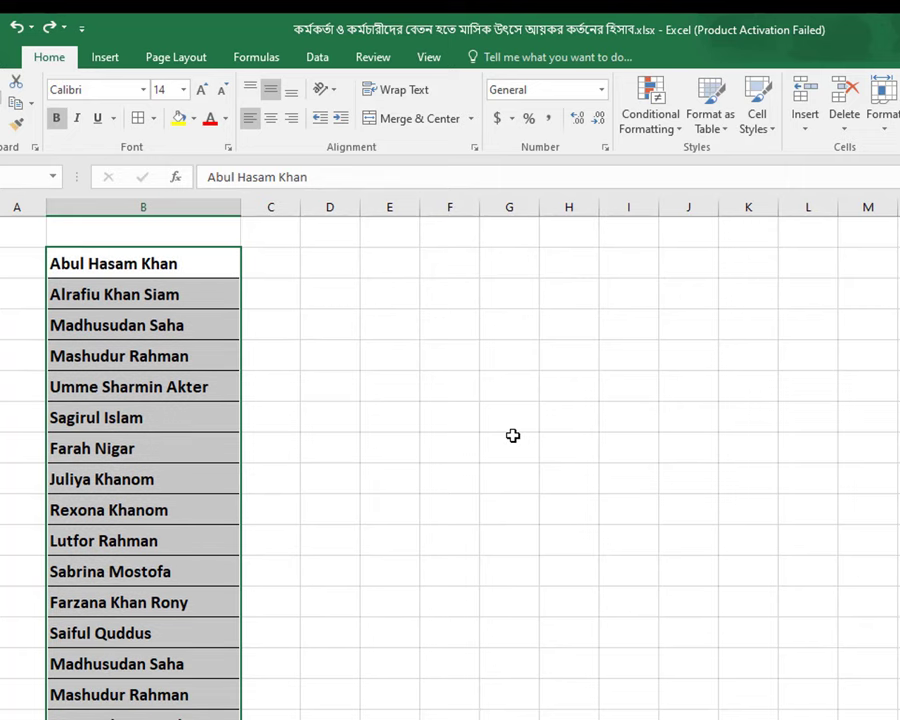
key(ctrl+h)
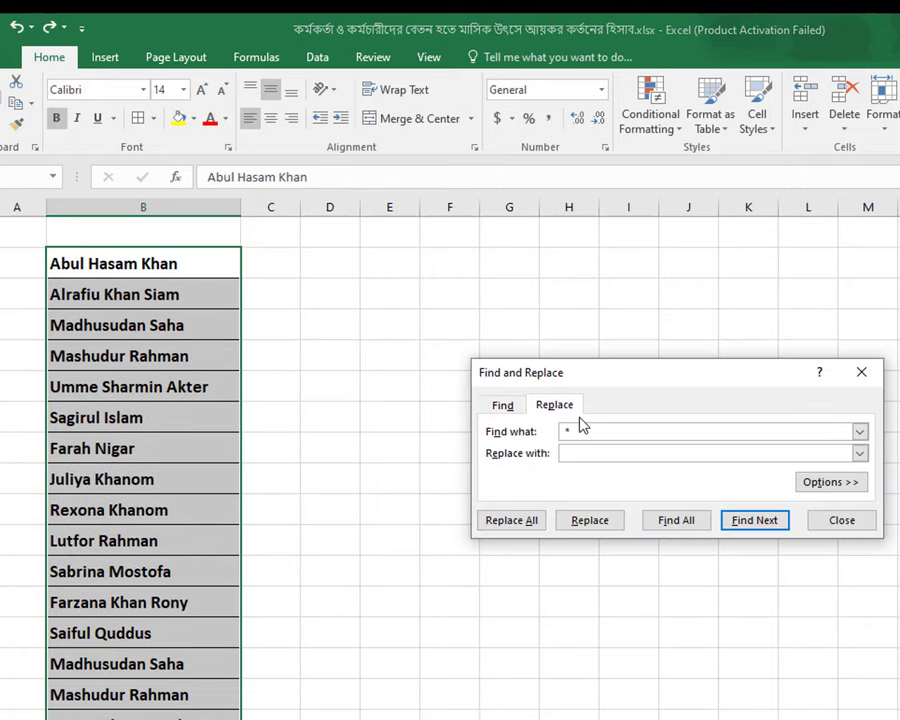
click(562, 412)
text(*)
click(593, 434)
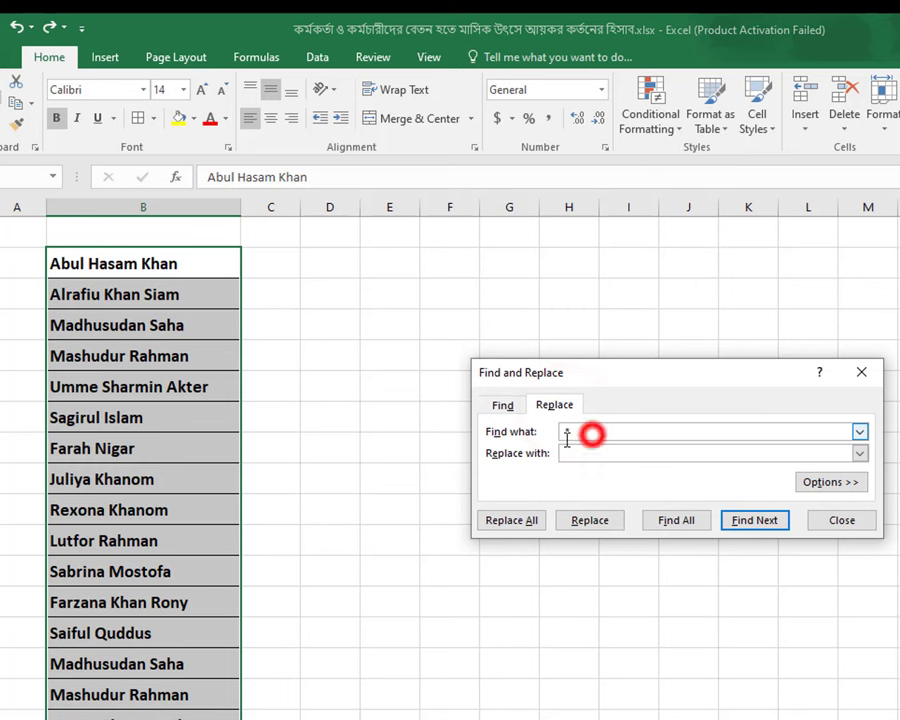
text(*)
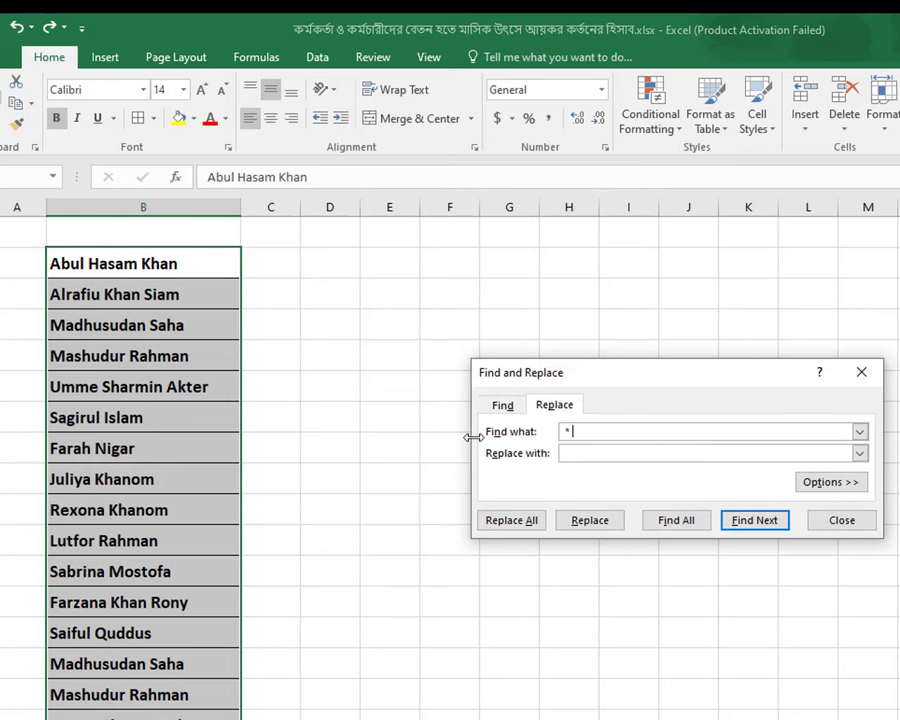
click(511, 524)
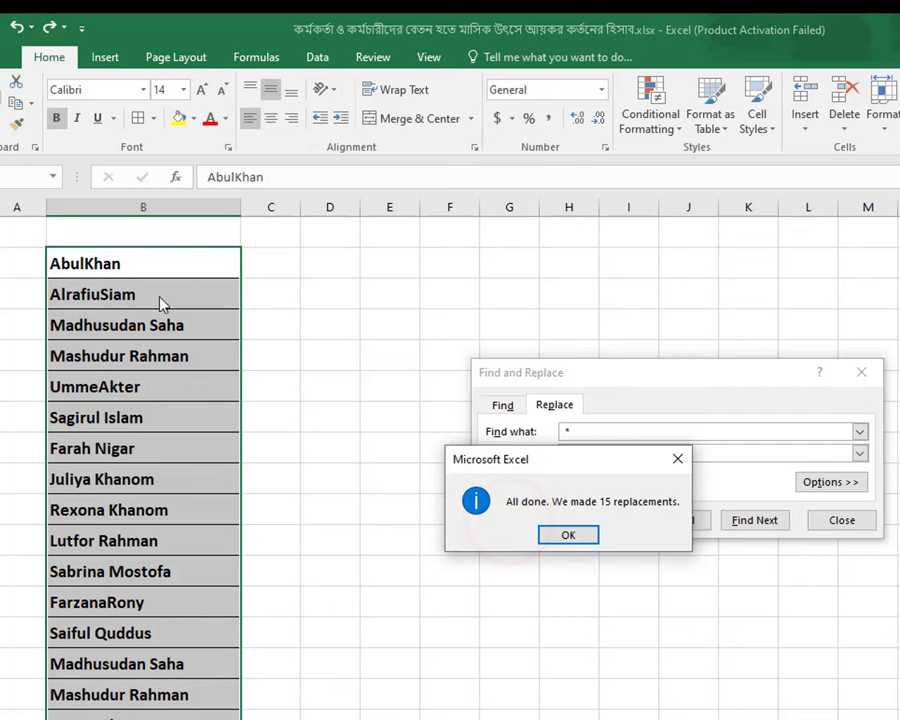
click(579, 537)
click(840, 521)
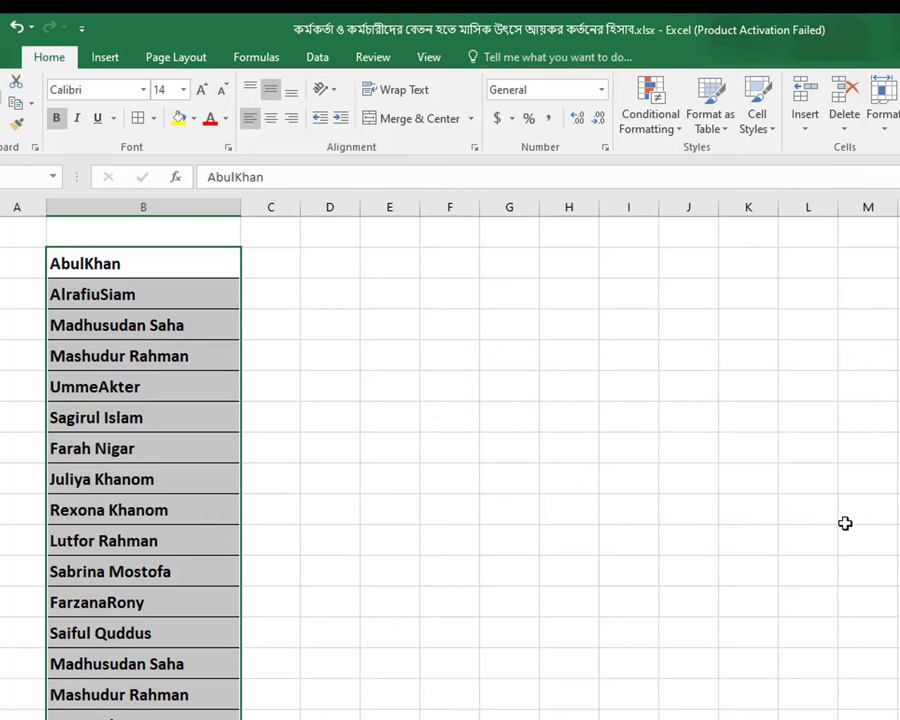
key(ctrl+z)
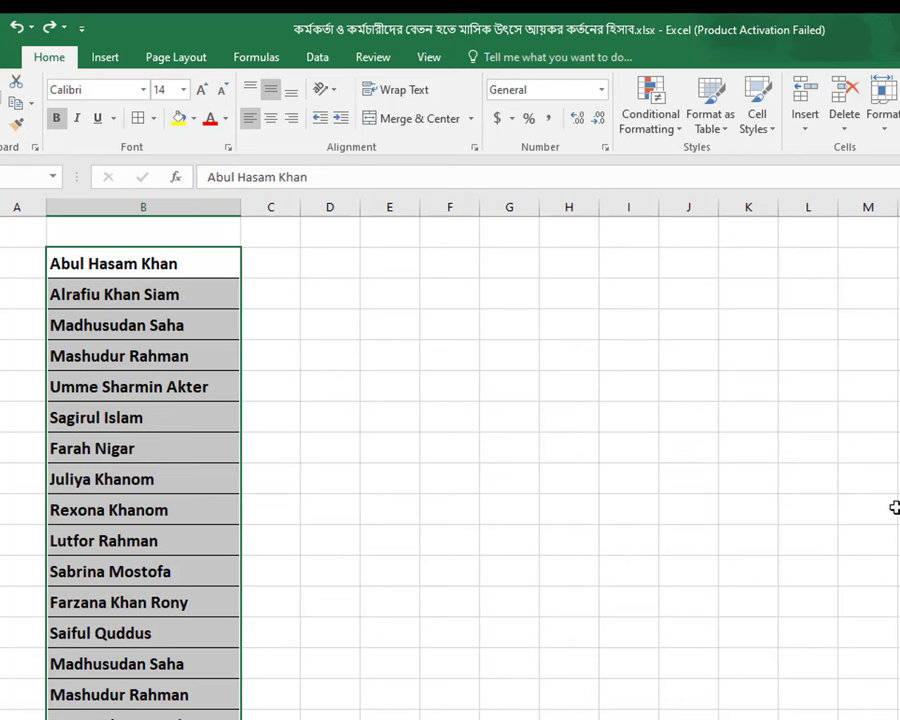
click(60, 263)
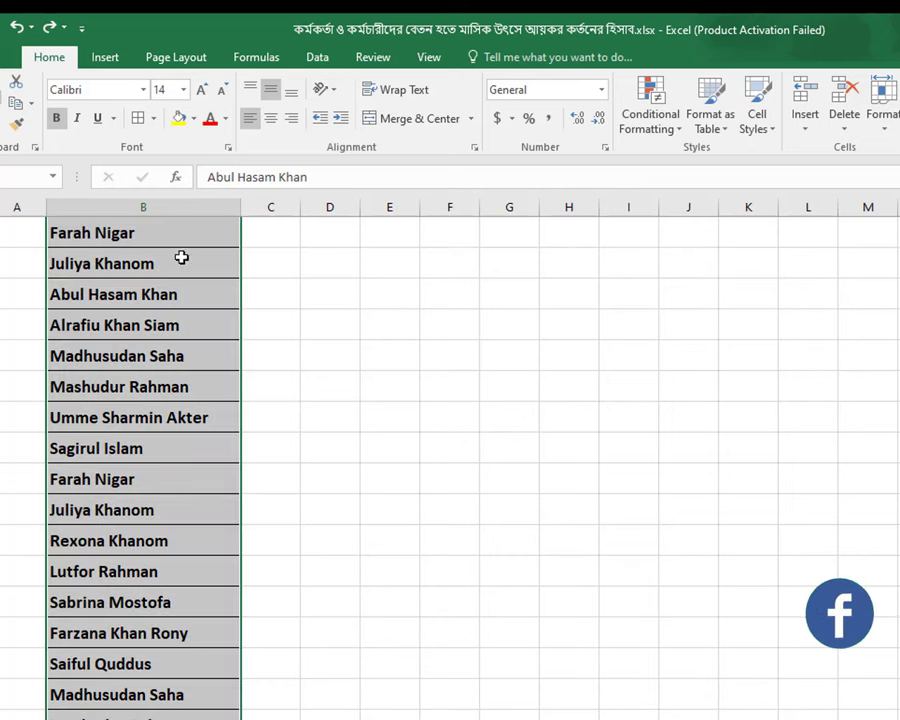
scroll(771, 357, down, 1)
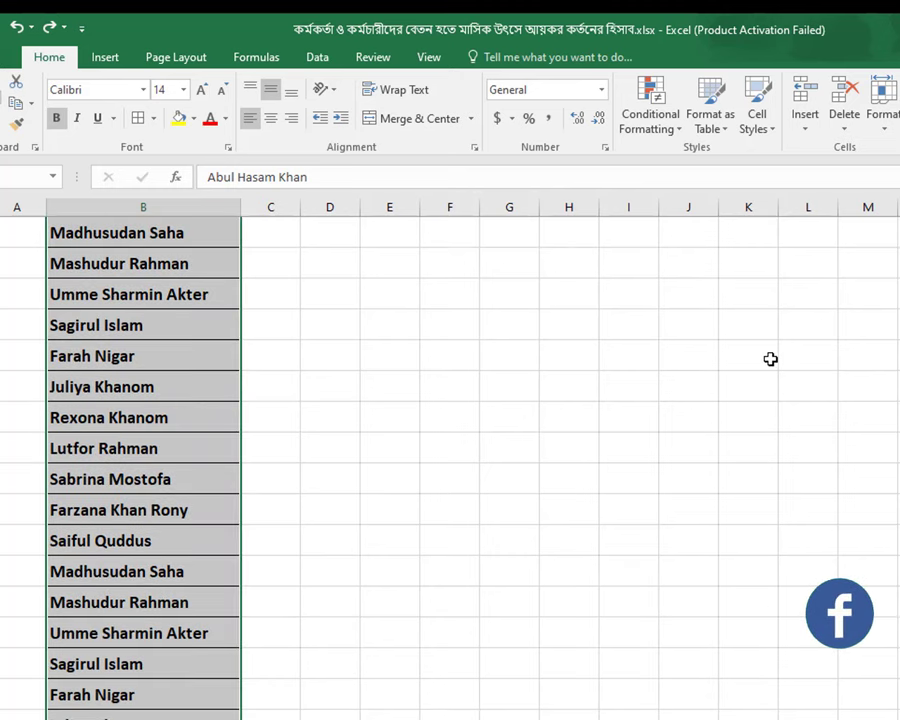
scroll(771, 357, up, 1)
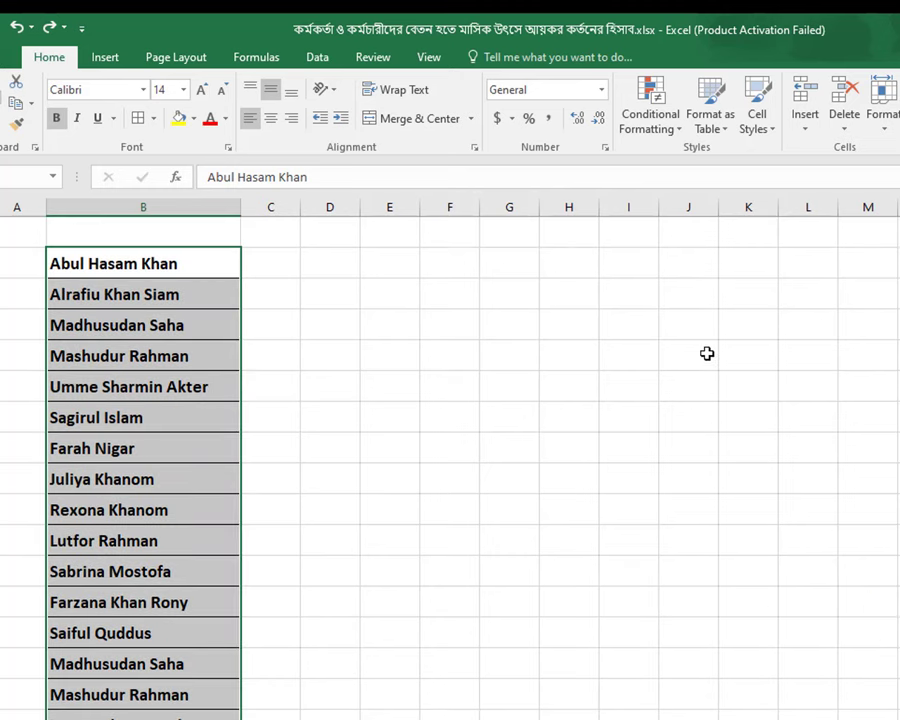
key(ctrl+h)
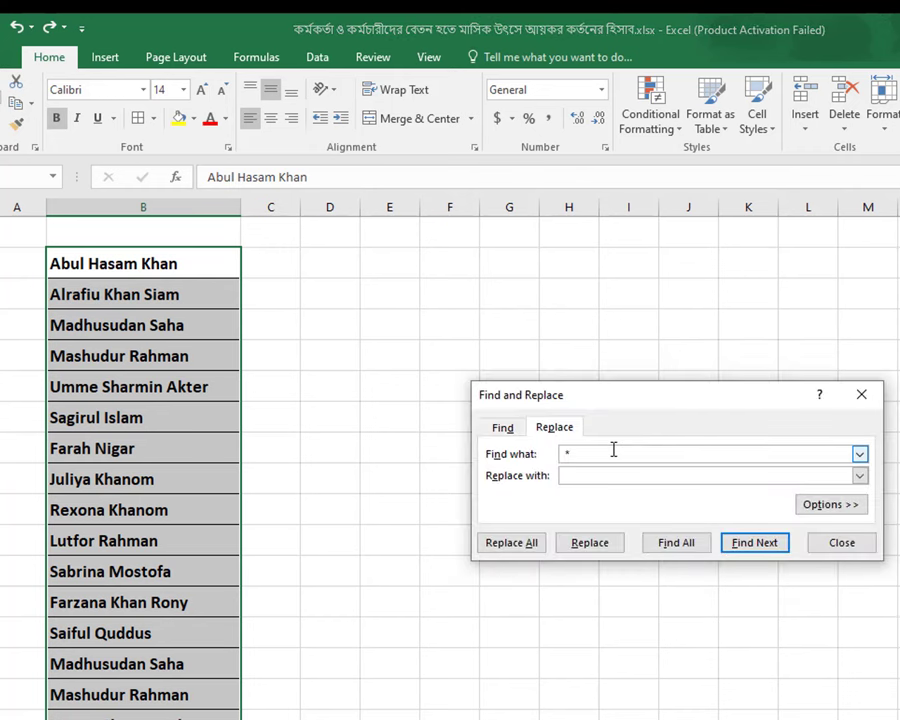
click(610, 450)
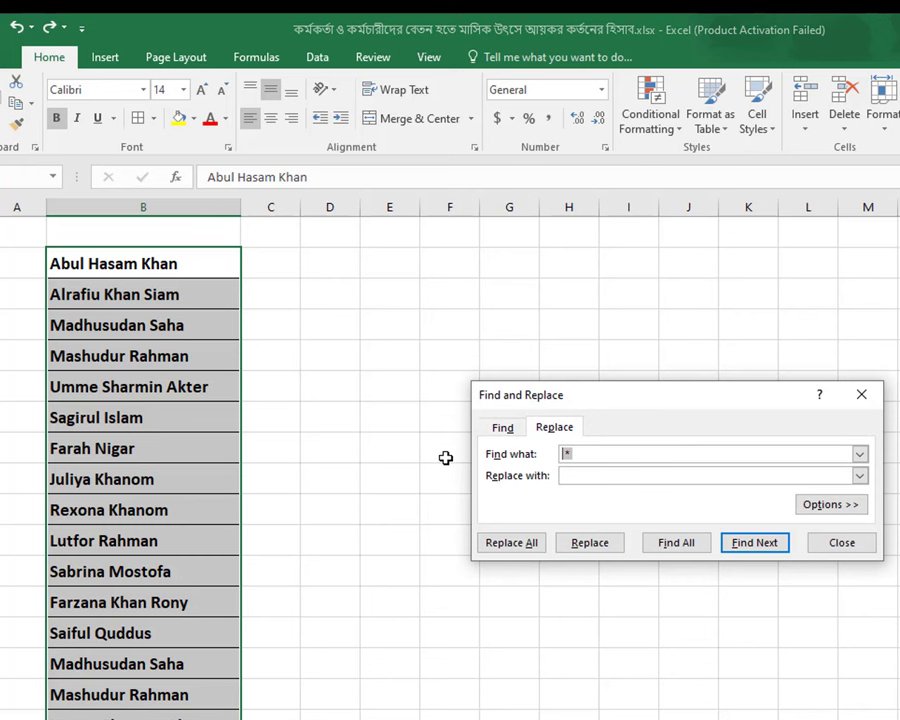
key(BackSpace)
click(532, 550)
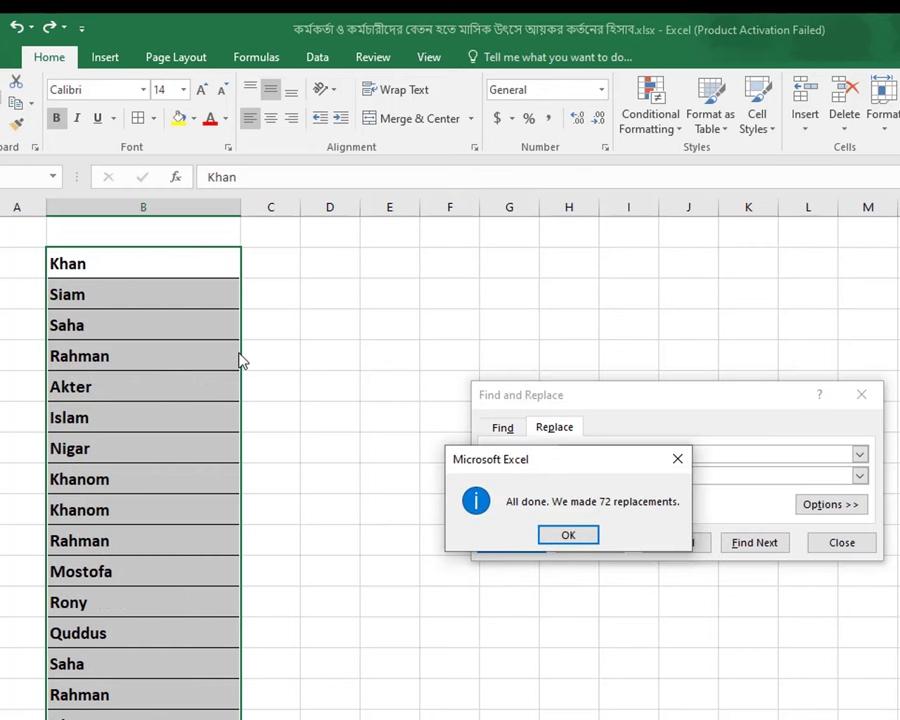
click(584, 538)
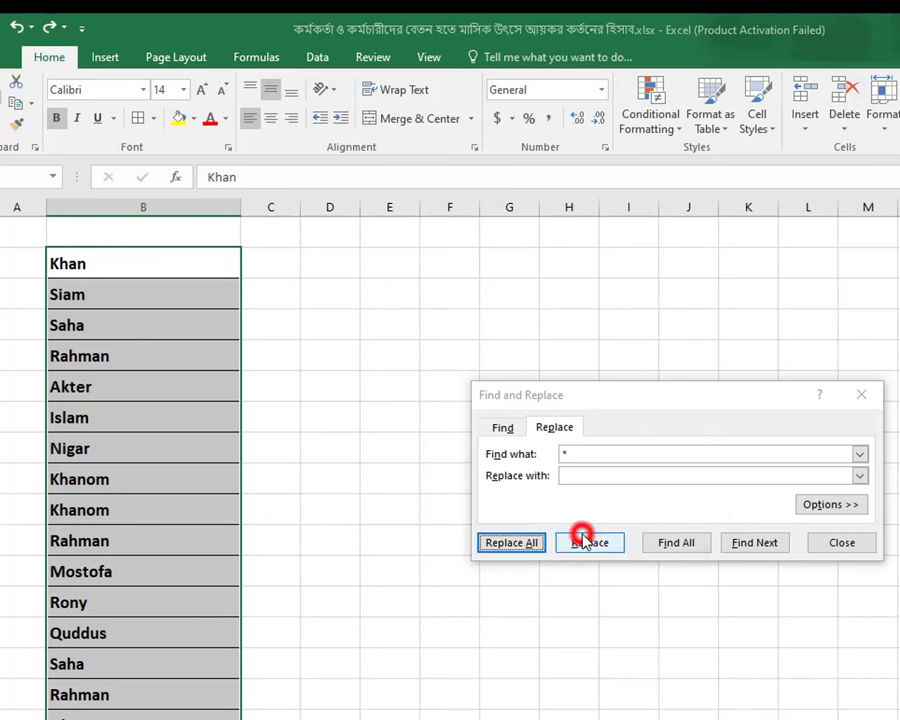
click(820, 545)
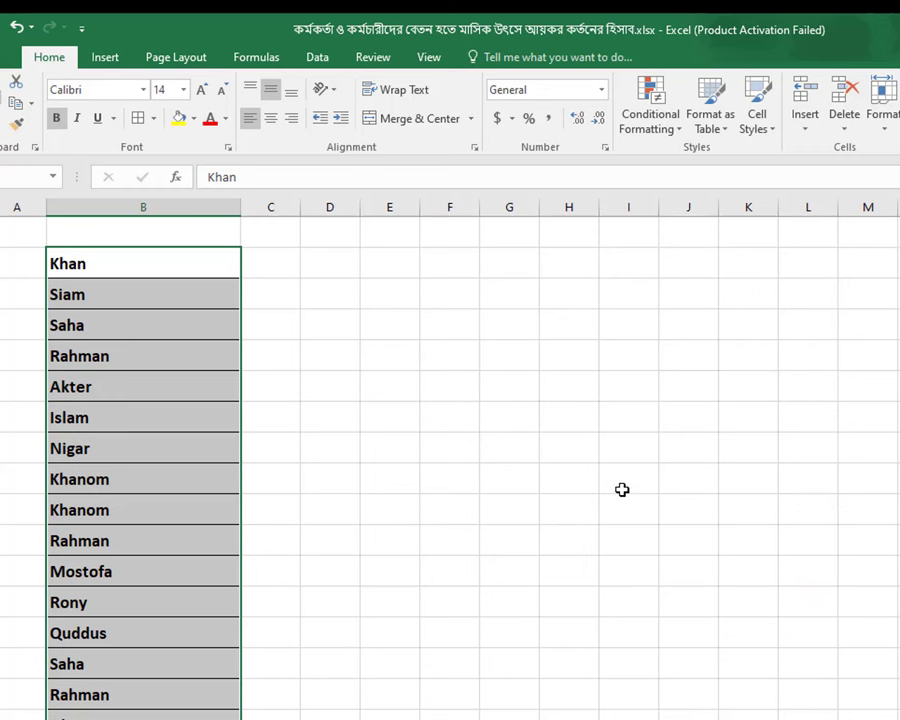
key(ctrl+z)
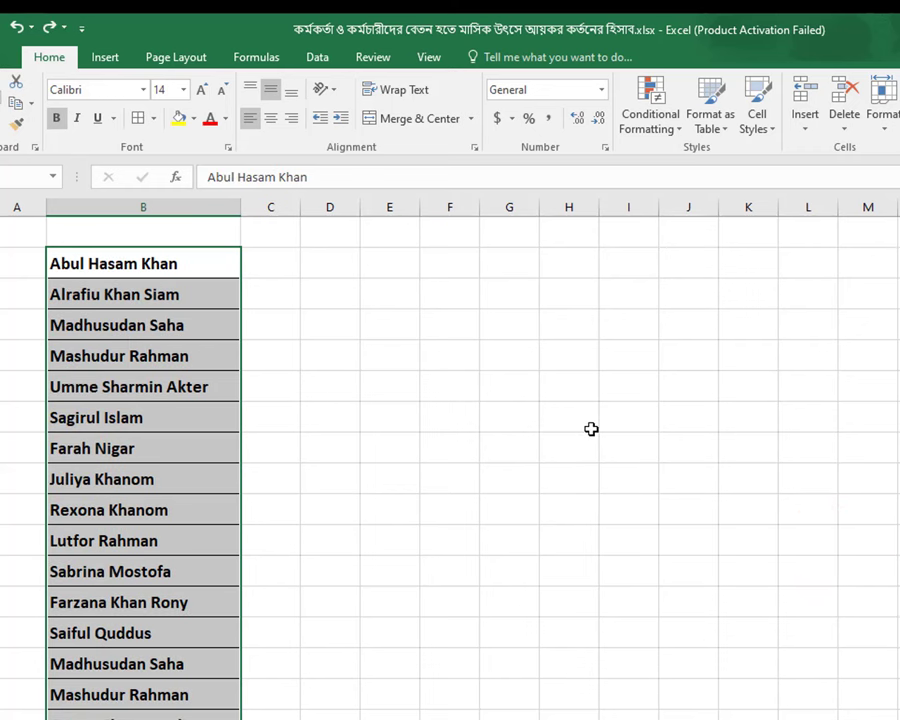
Step: Reopen Find and Replace and retry Replace All with the existing pattern
key(ctrl+h)
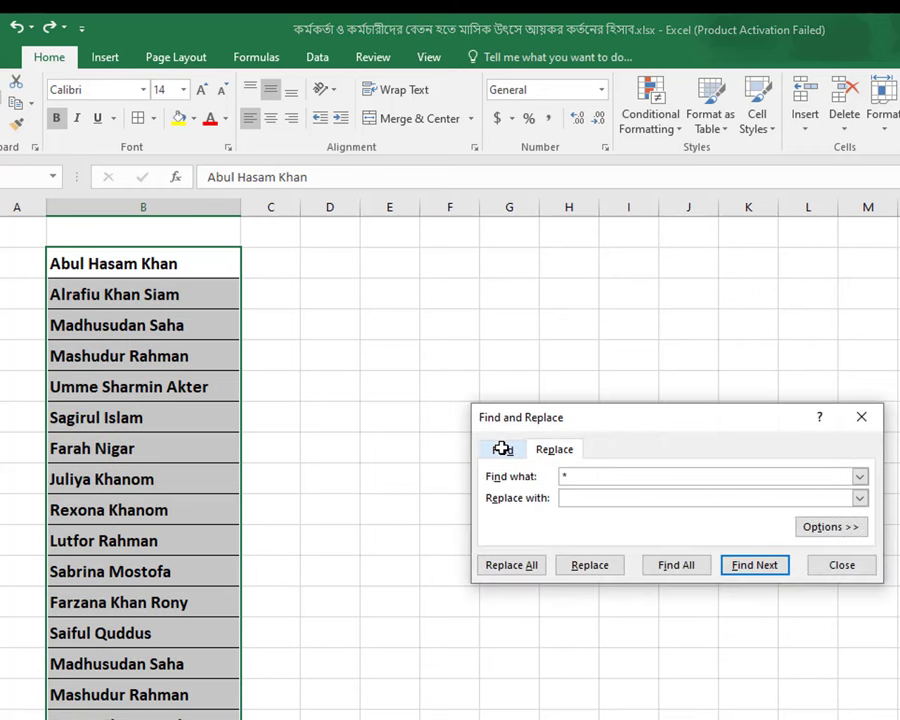
click(580, 476)
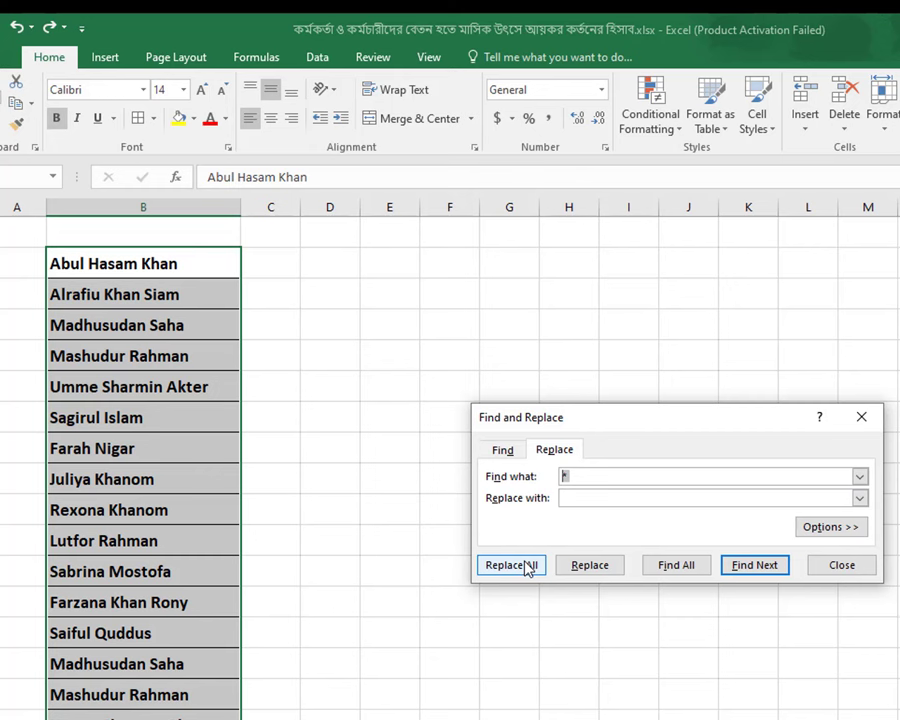
click(527, 566)
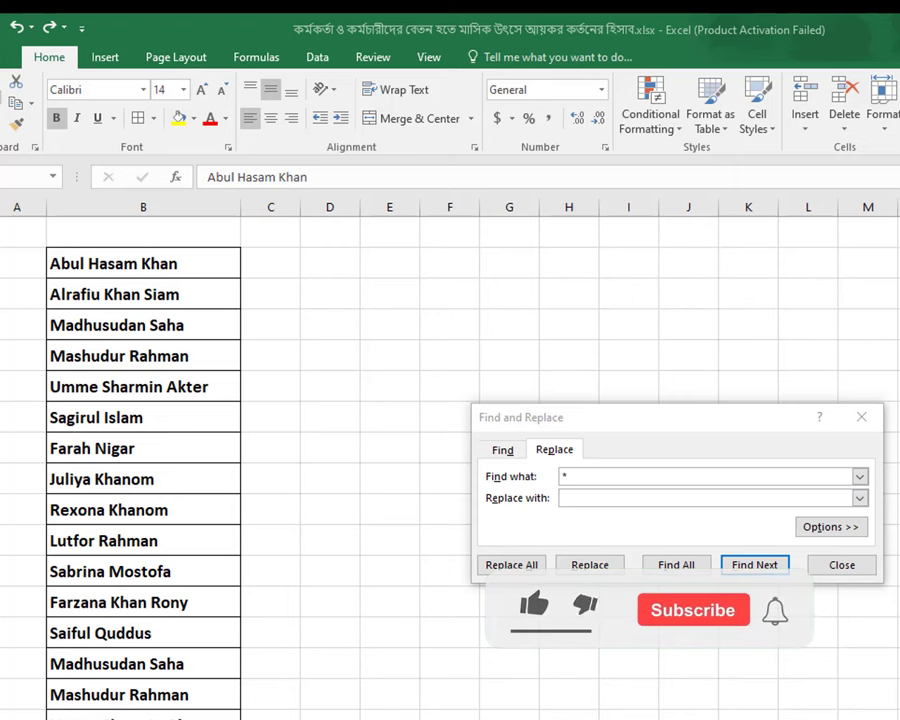
click(593, 477)
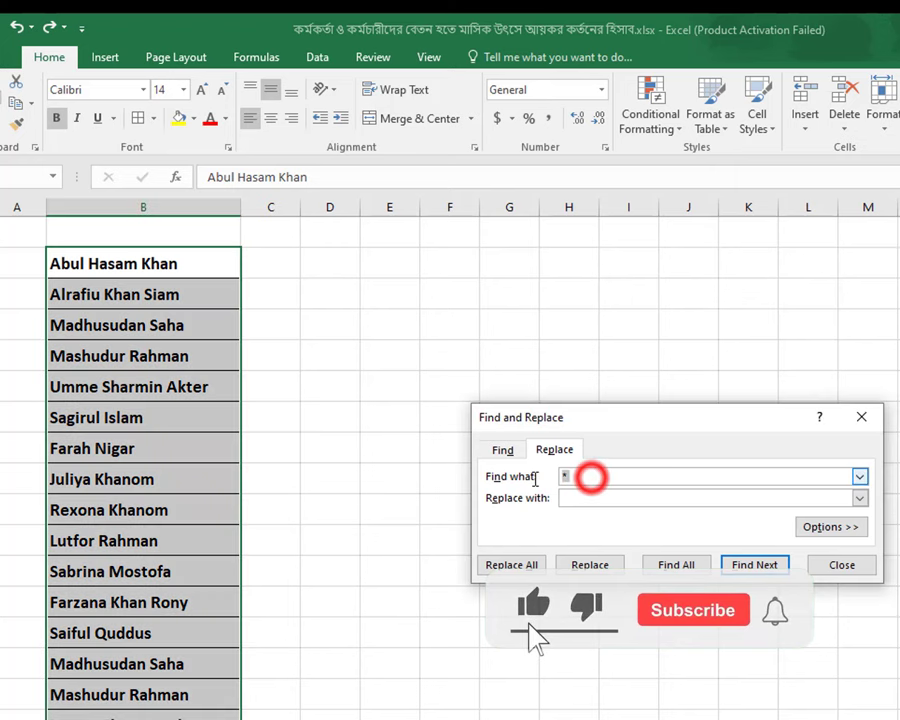
click(161, 260)
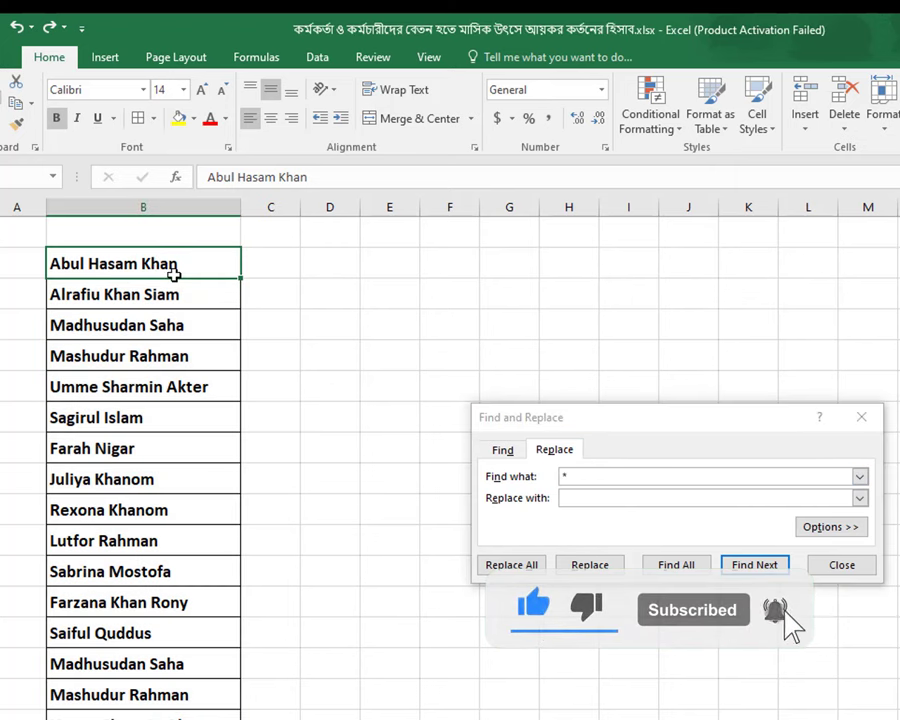
click(625, 472)
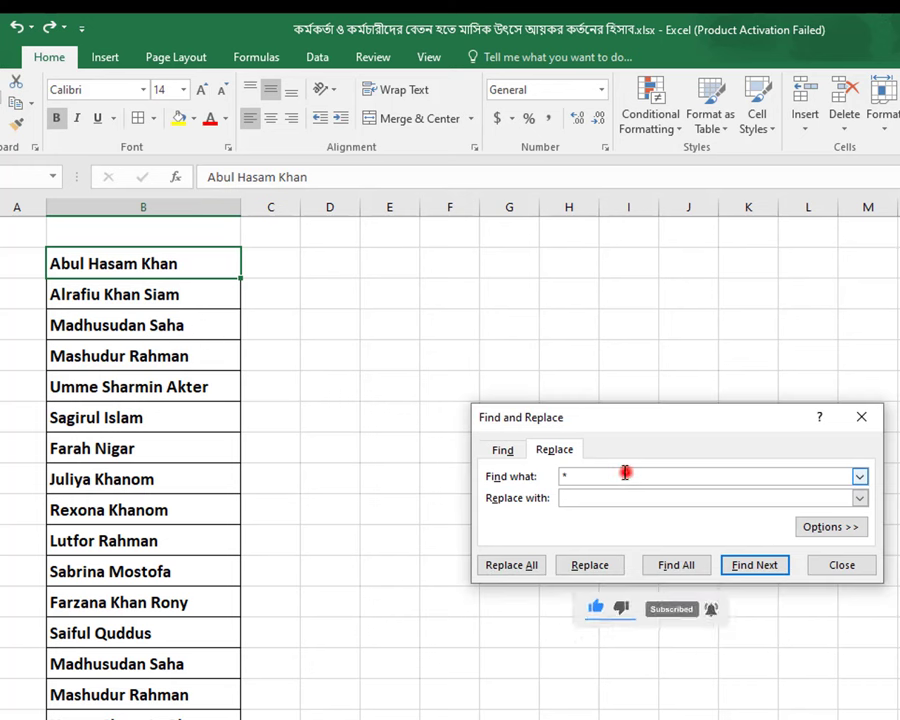
Step: Retype the '*' wildcard pattern and replace with nothing, making 72 replacements, then close
double_click(578, 474)
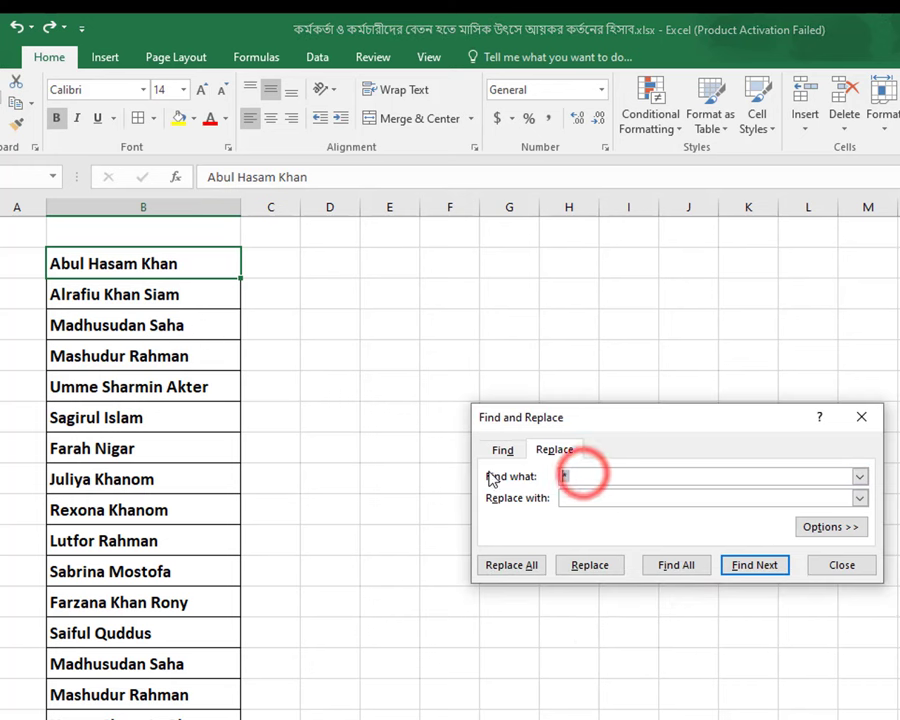
key(BackSpace)
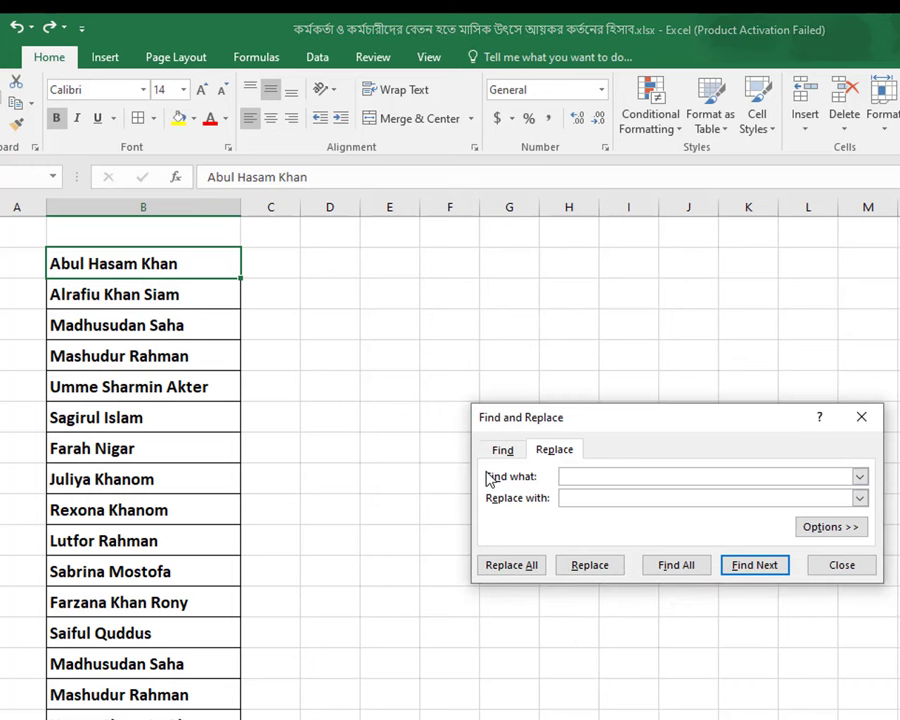
text(*)
click(518, 568)
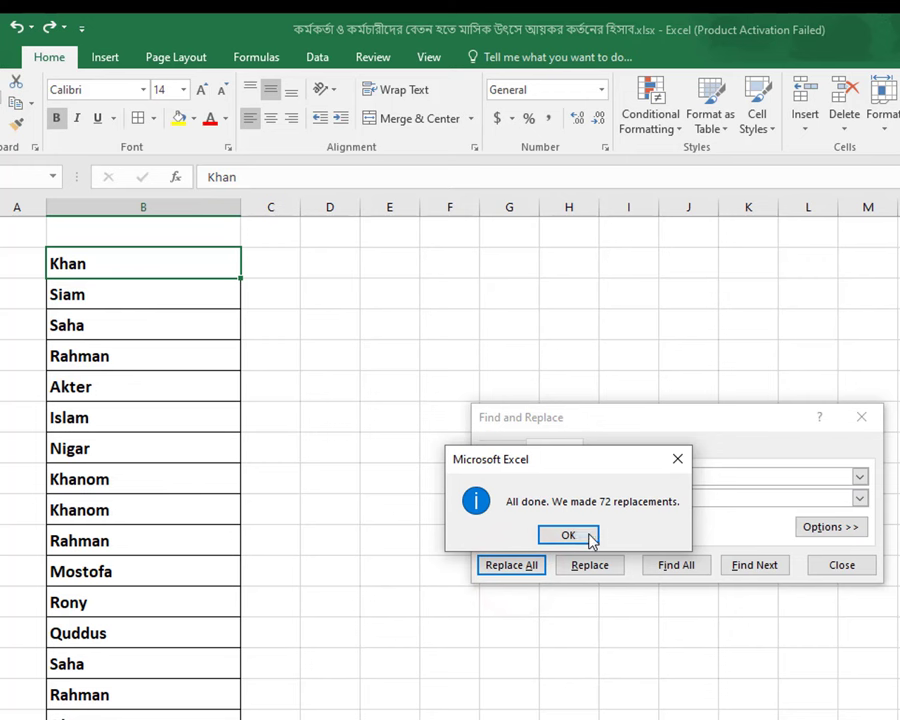
click(568, 535)
click(848, 566)
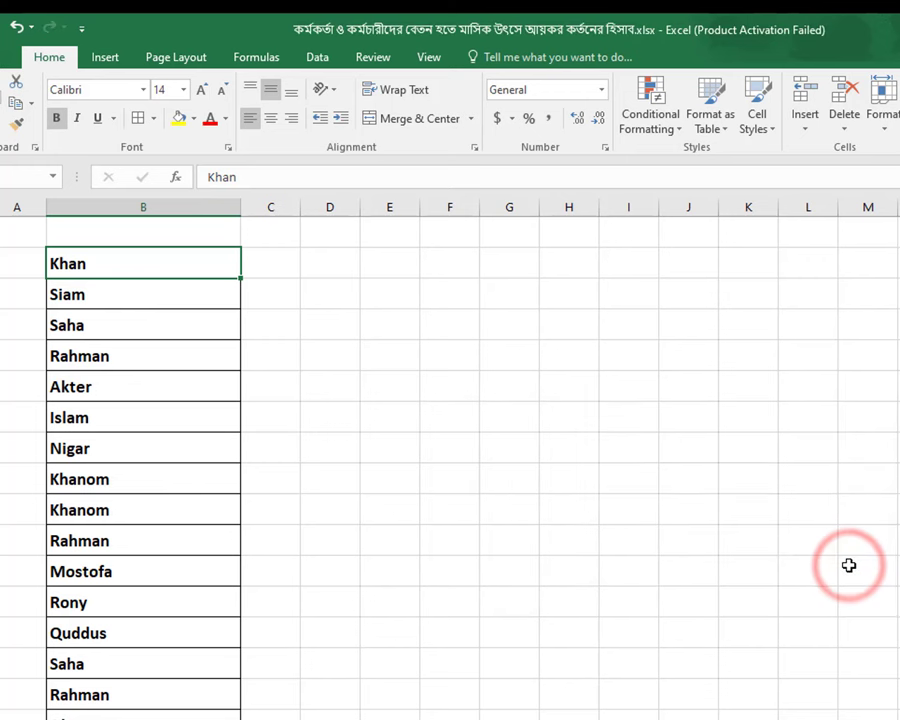